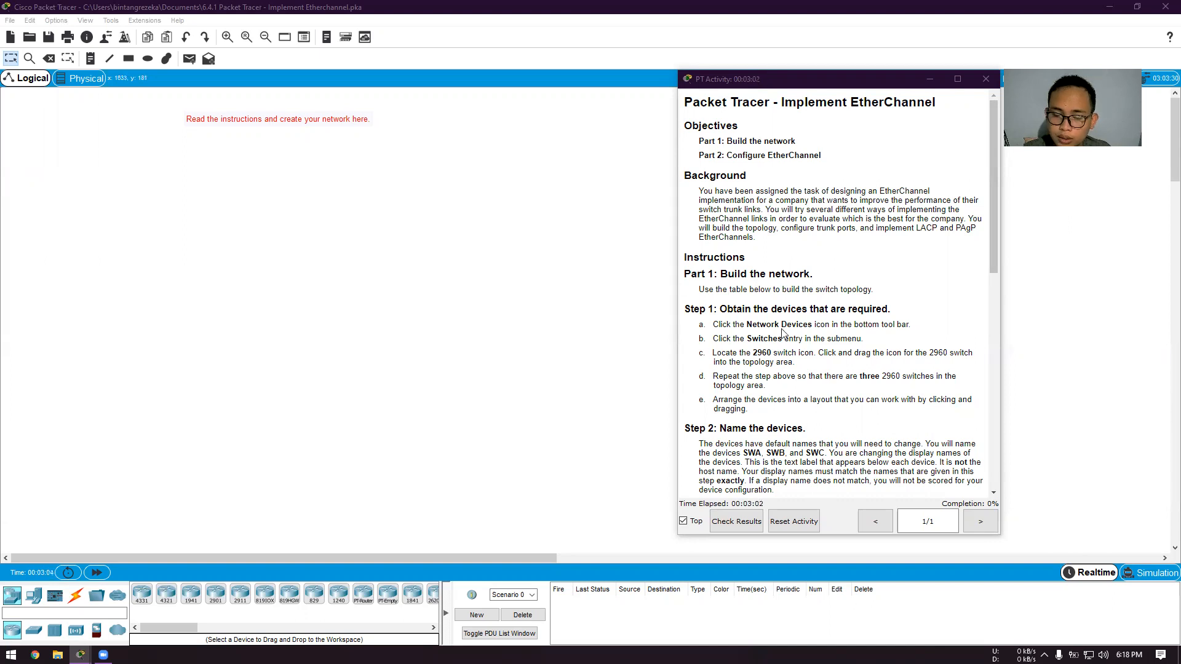
Step: Place three 2960 switches in the workspace in a triangle layout, as the activity instructions require
scroll(784, 321, "down", 3)
scroll(784, 320, "up", 3)
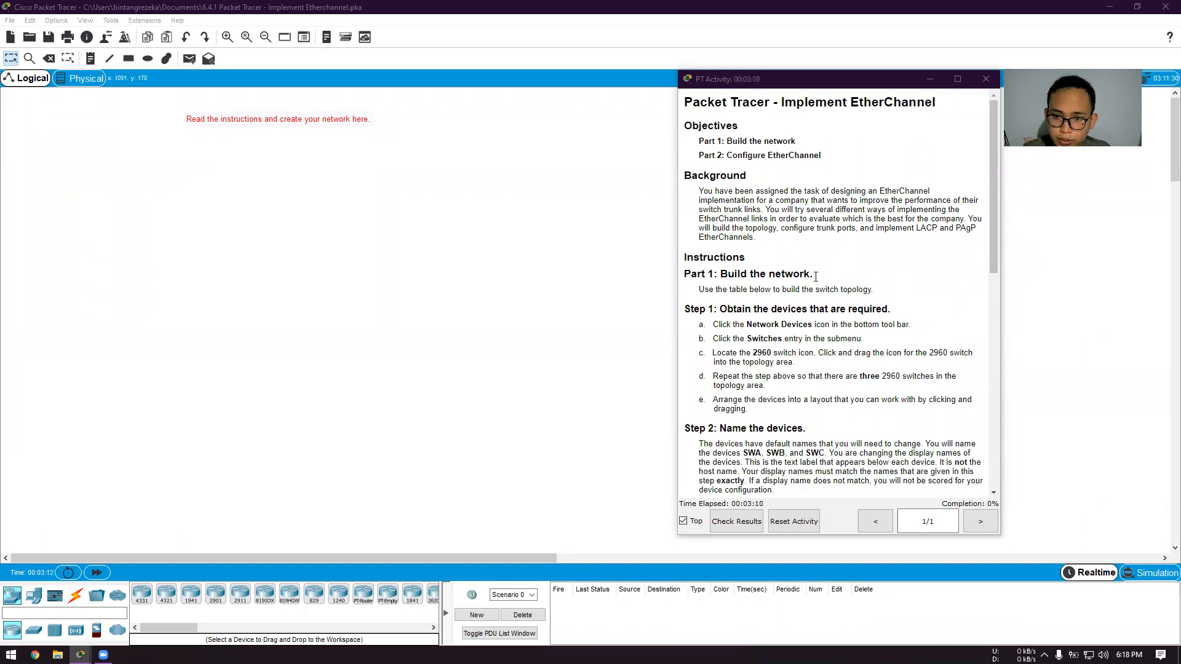
scroll(847, 281, "down", 1)
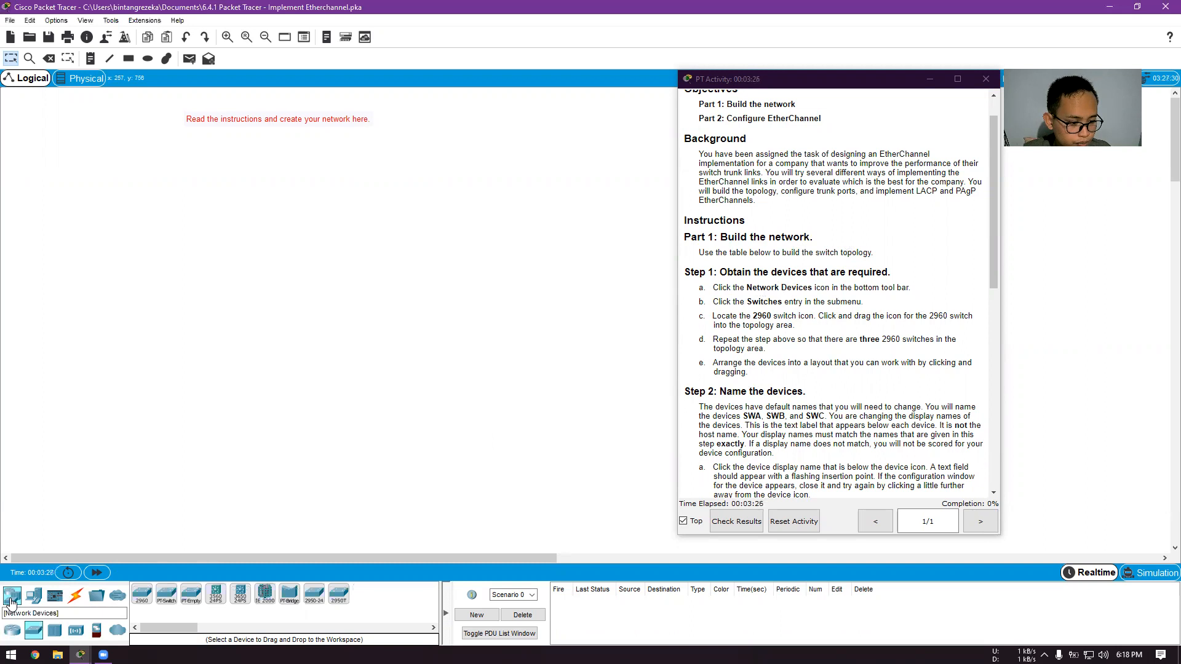
left_click(36, 632)
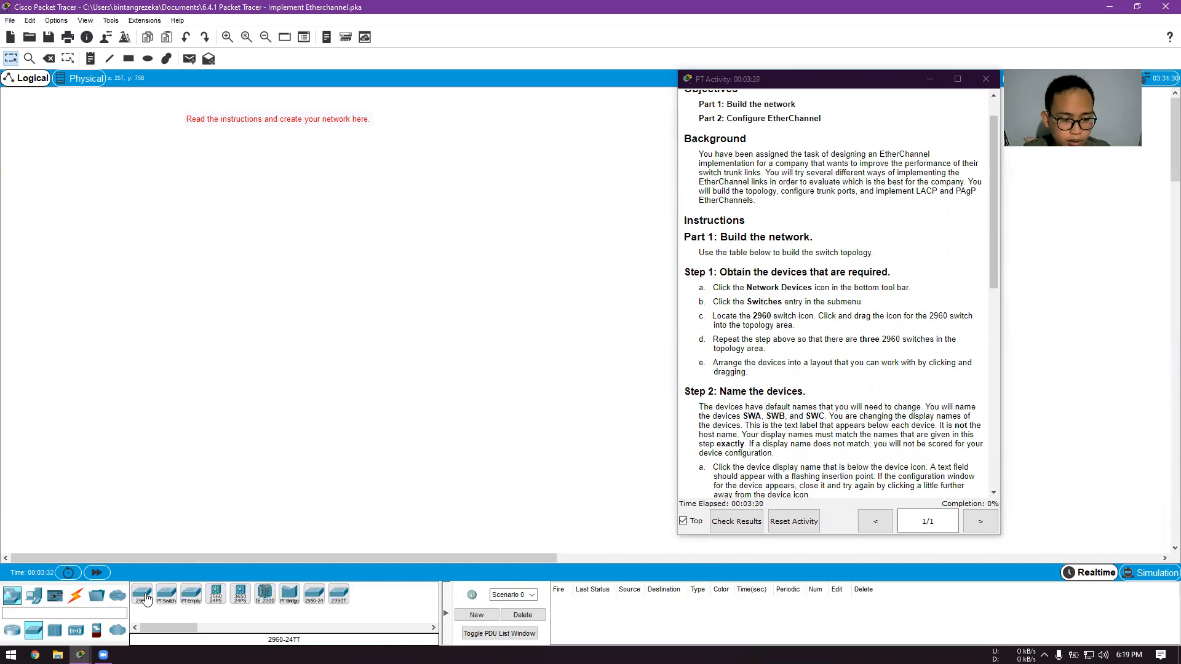
left_click(145, 599)
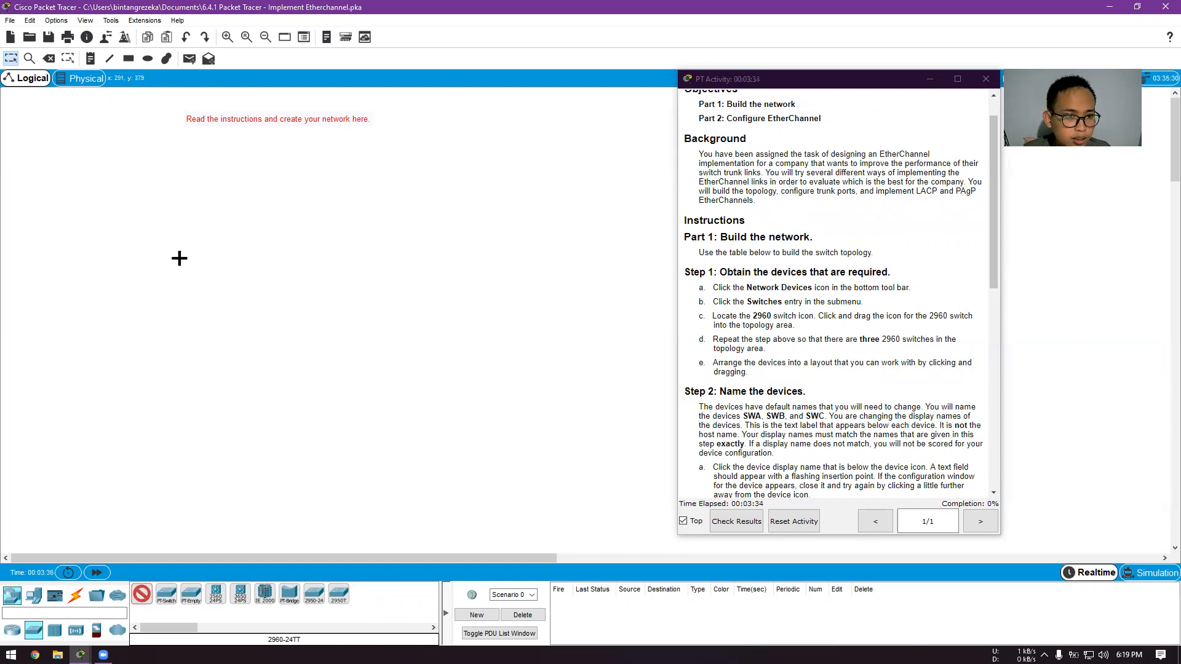
left_click(187, 271)
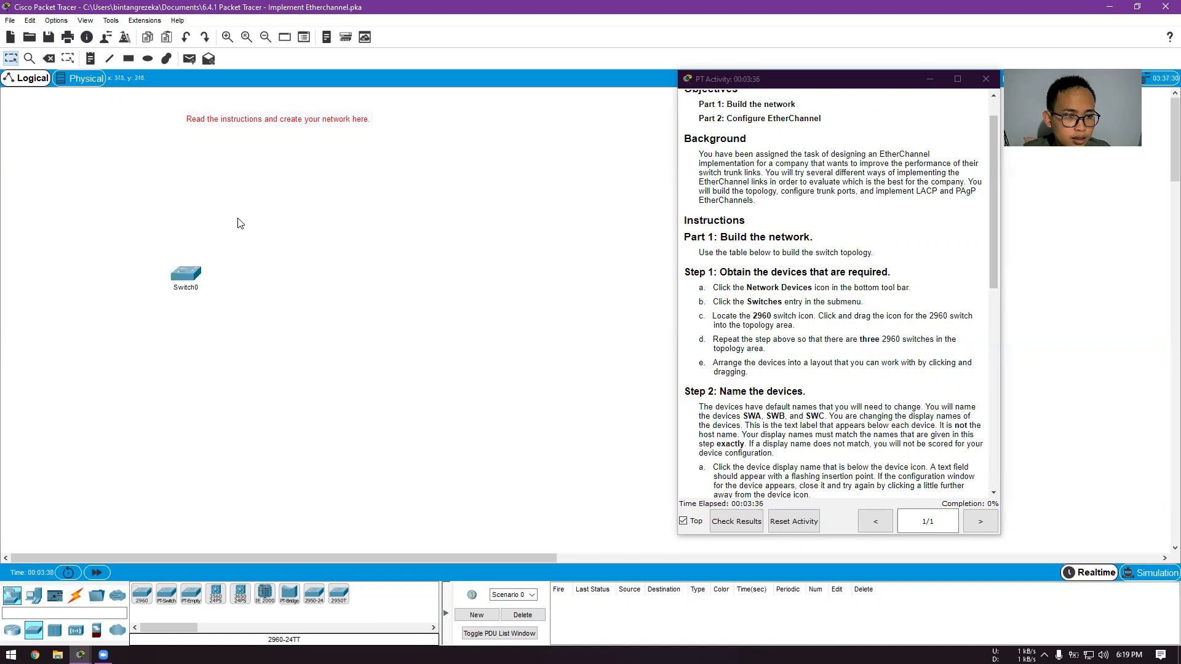
left_click(147, 595)
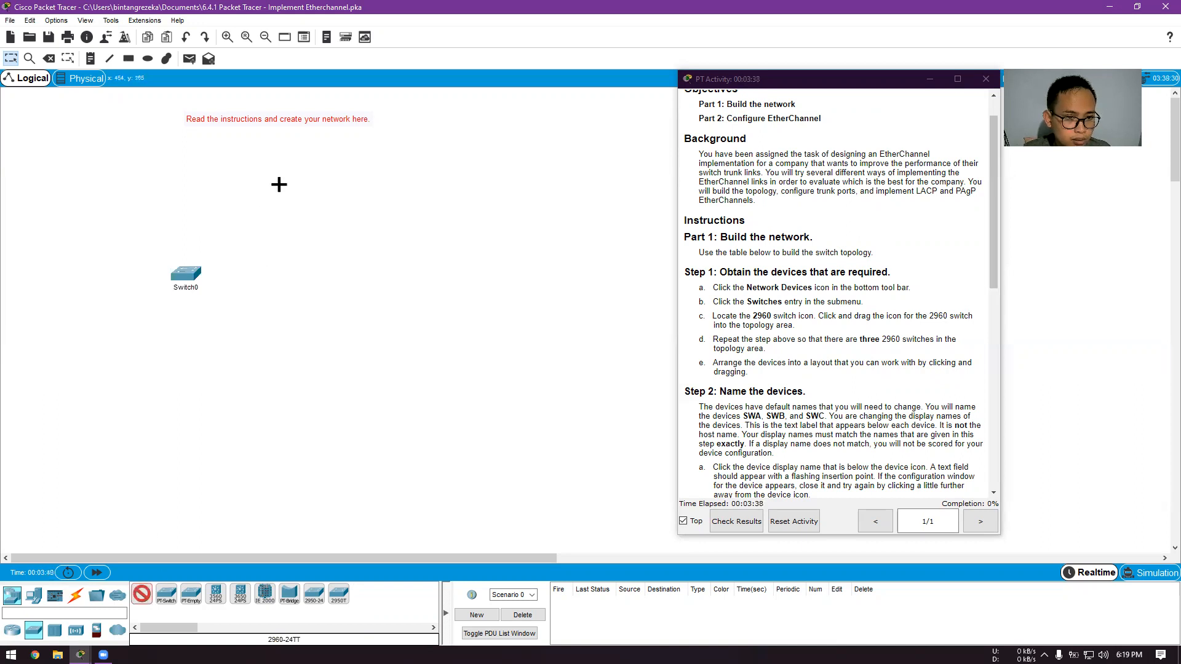
left_click(277, 179)
left_click(142, 594)
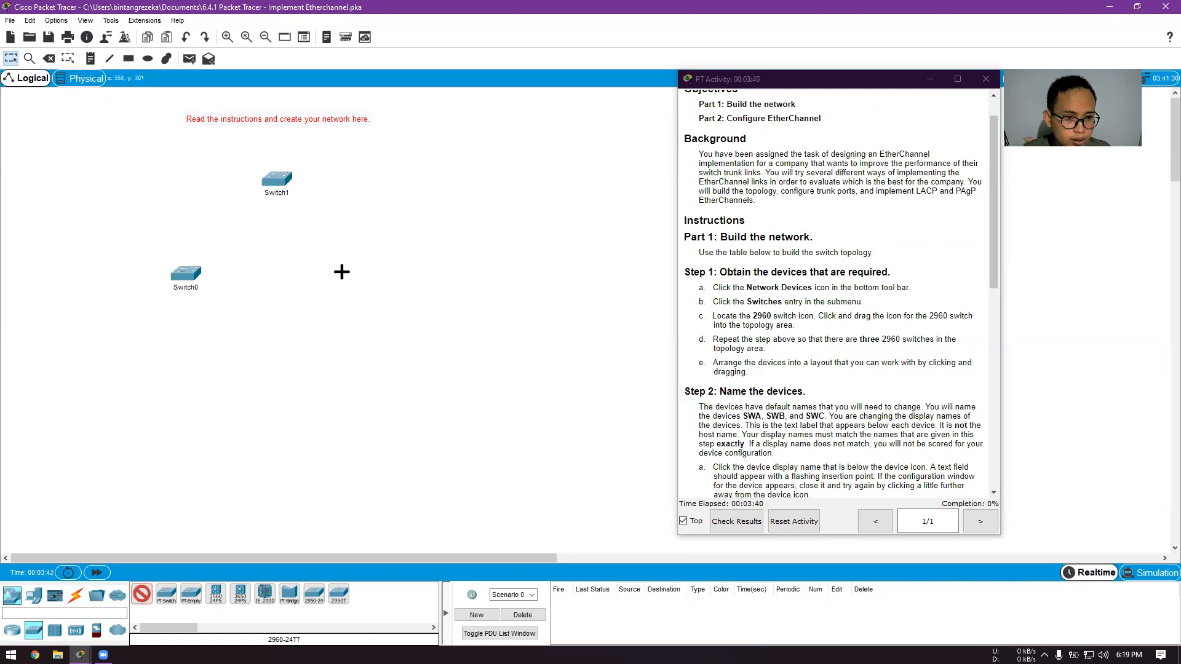
left_click(340, 271)
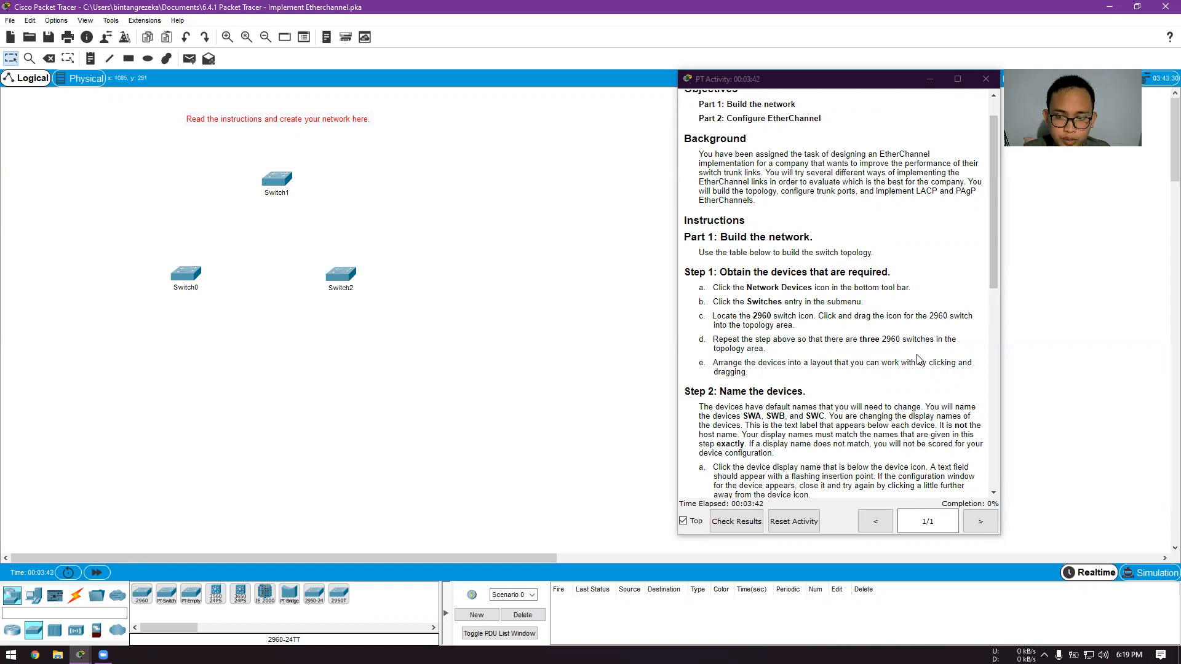
Step: Rename the switches following the instructions: Switch0 as SWA, Switch1 as SWB and Switch2 as SWC
scroll(785, 333, "down", 1)
scroll(769, 320, "down", 1)
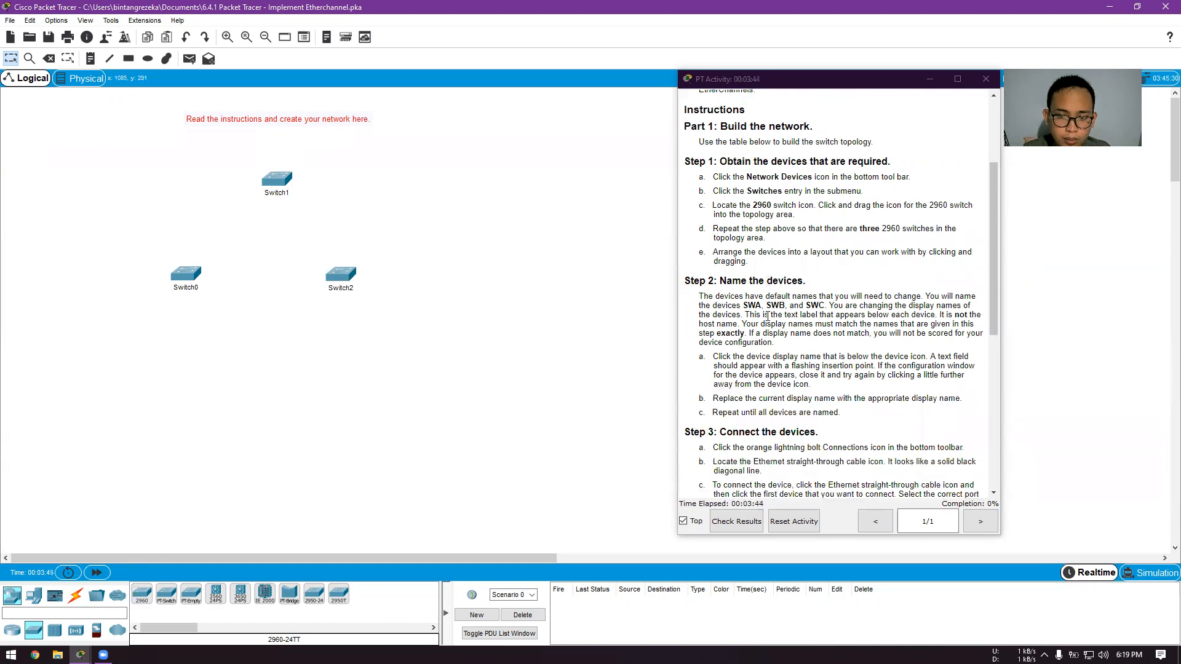
scroll(767, 304, "down", 1)
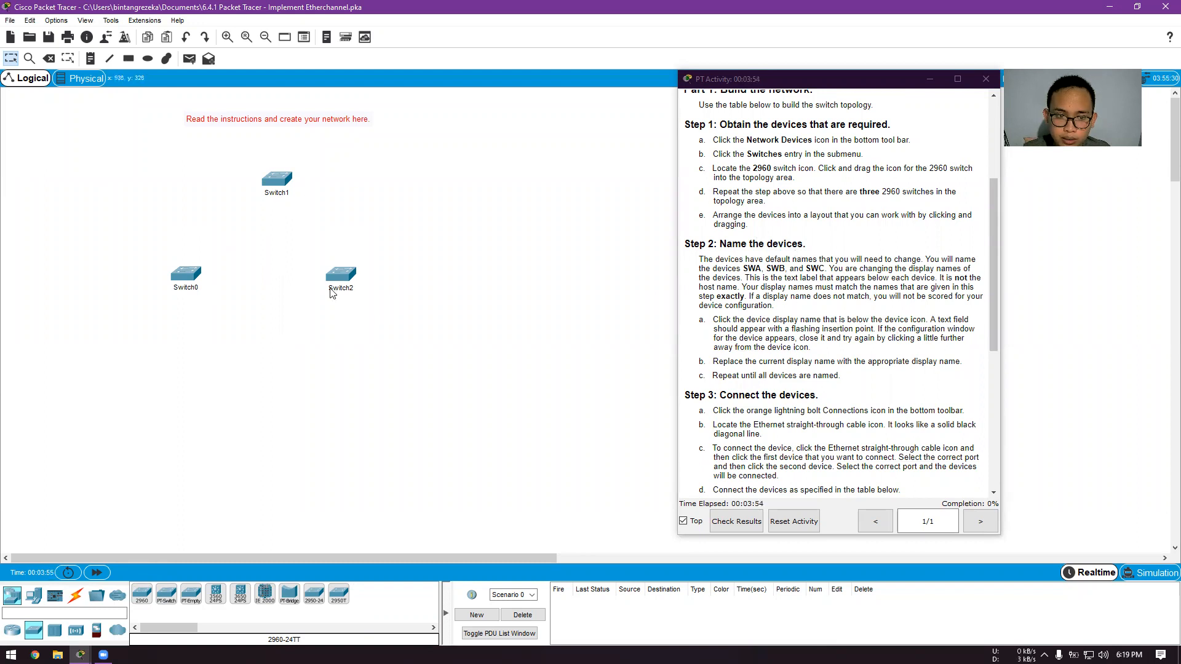
left_click(189, 291)
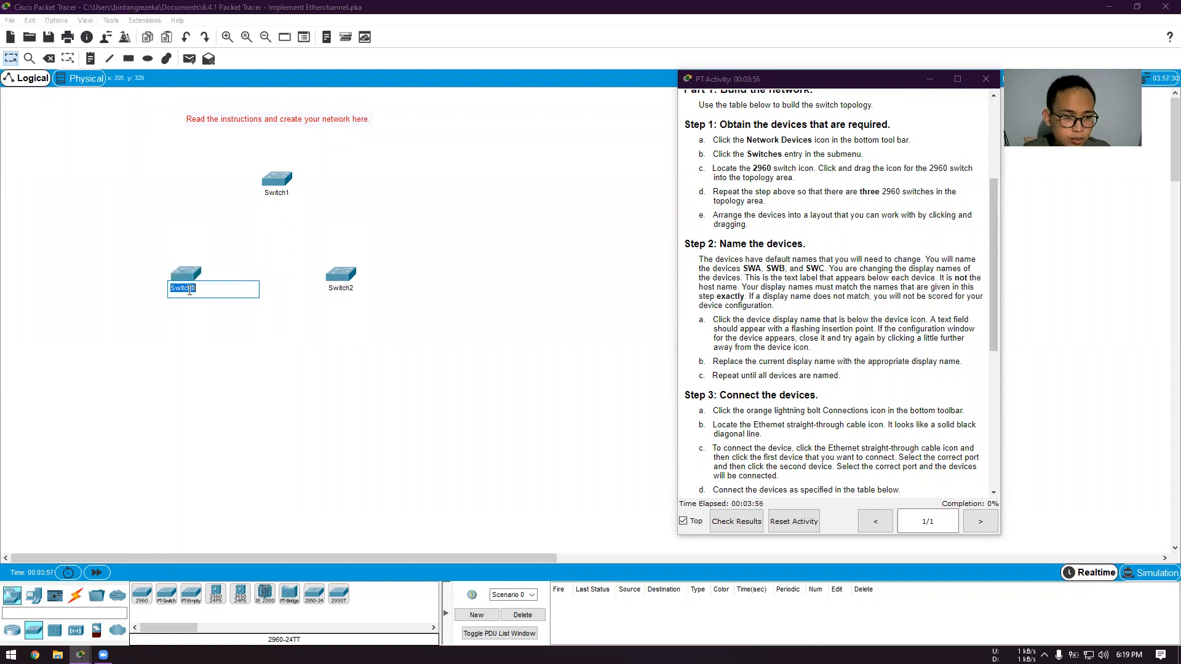
type("SWA")
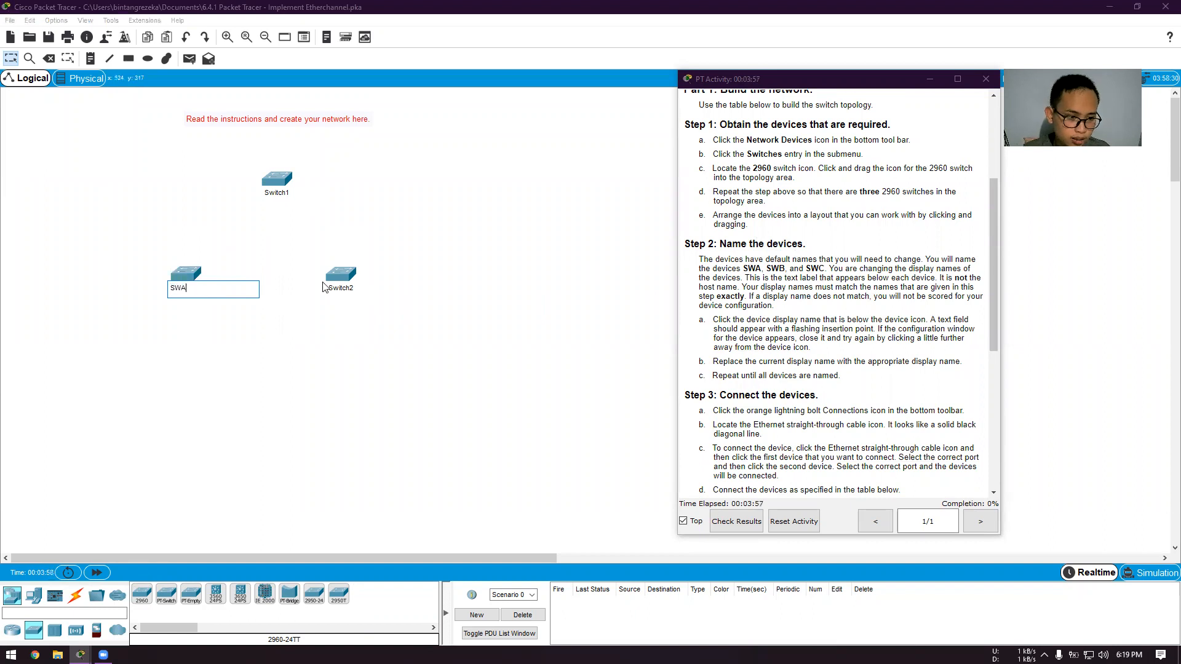
left_click(278, 193)
type("SWB")
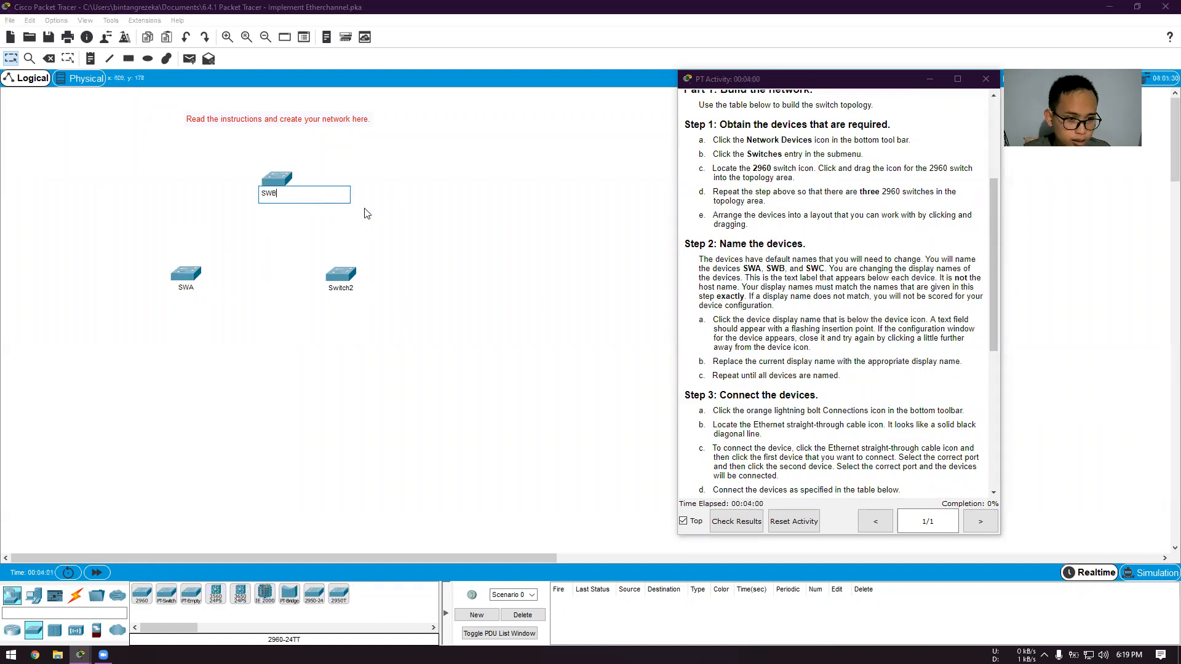
left_click(344, 289)
type("SWC")
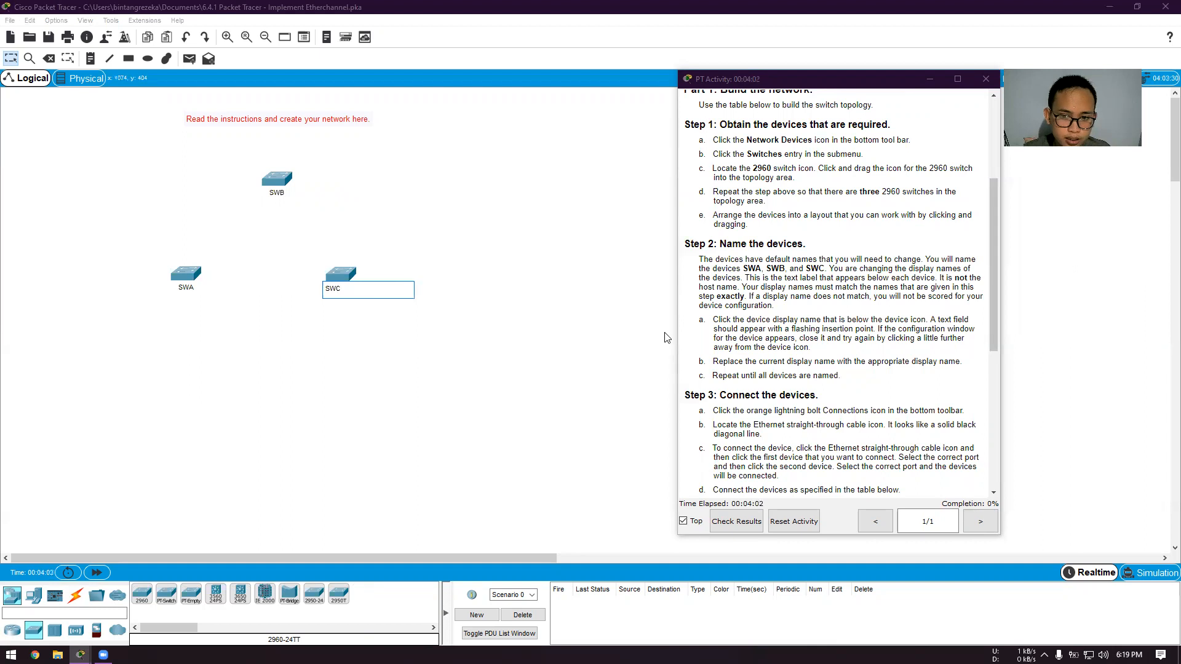
left_click(610, 299)
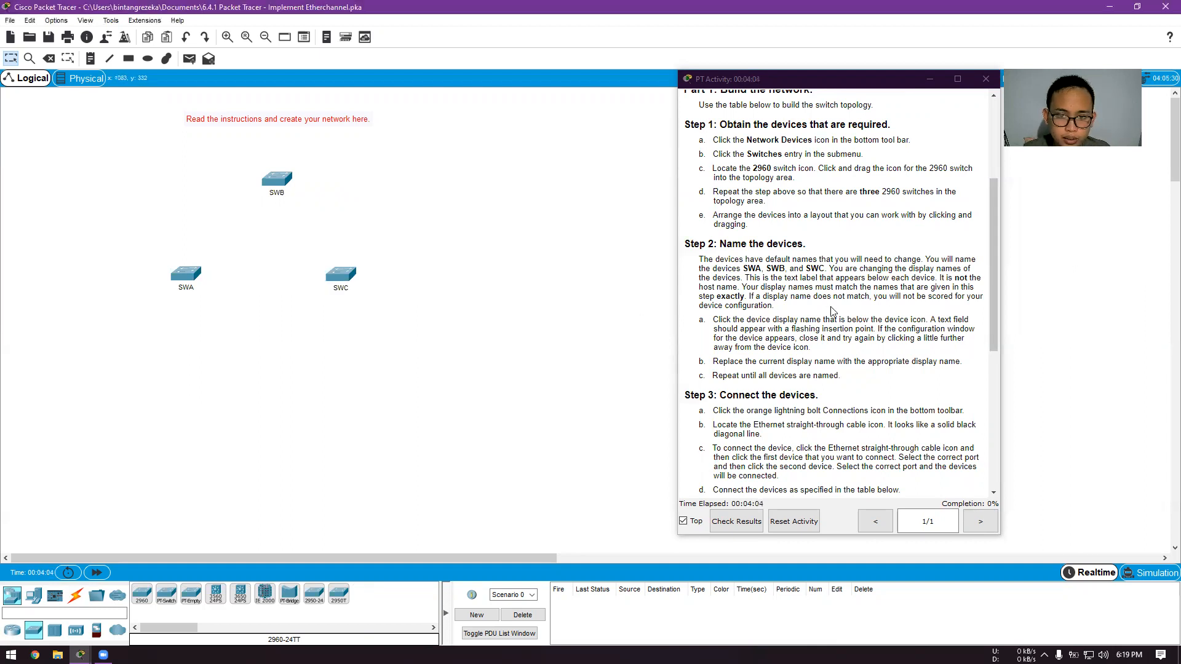
Step: Connect SWA GigabitEthernet0/1 to SWB GigabitEthernet0/1 with a copper straight-through cable, following the port connection table
scroll(831, 312, "down", 2)
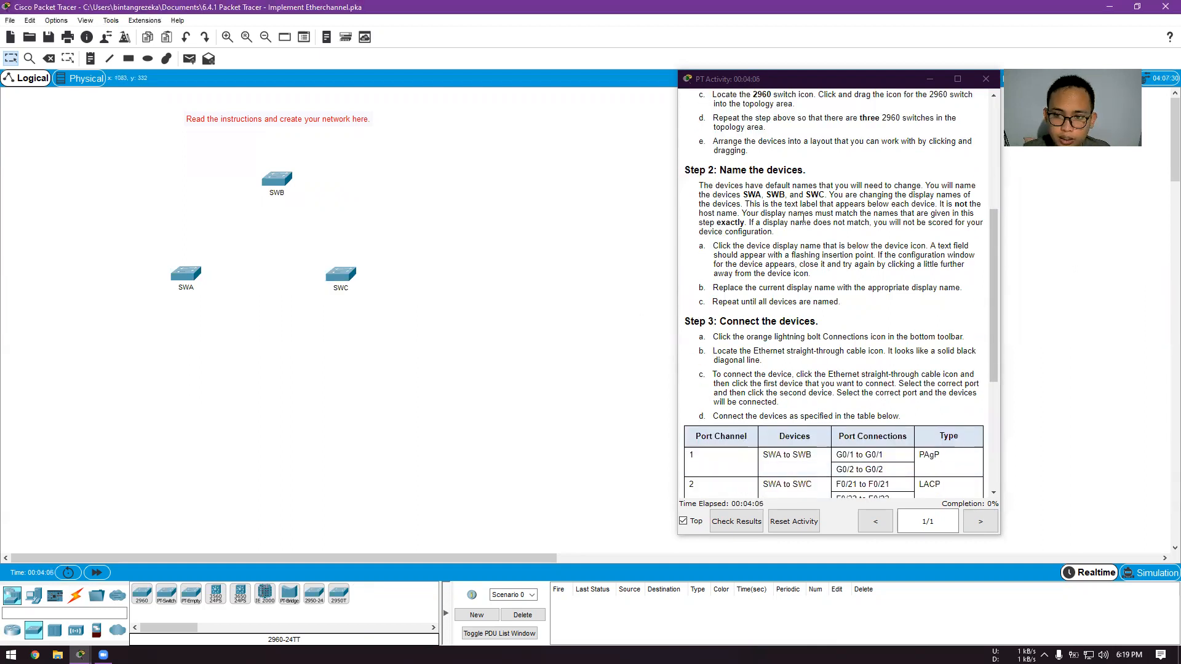
scroll(800, 246, "down", 2)
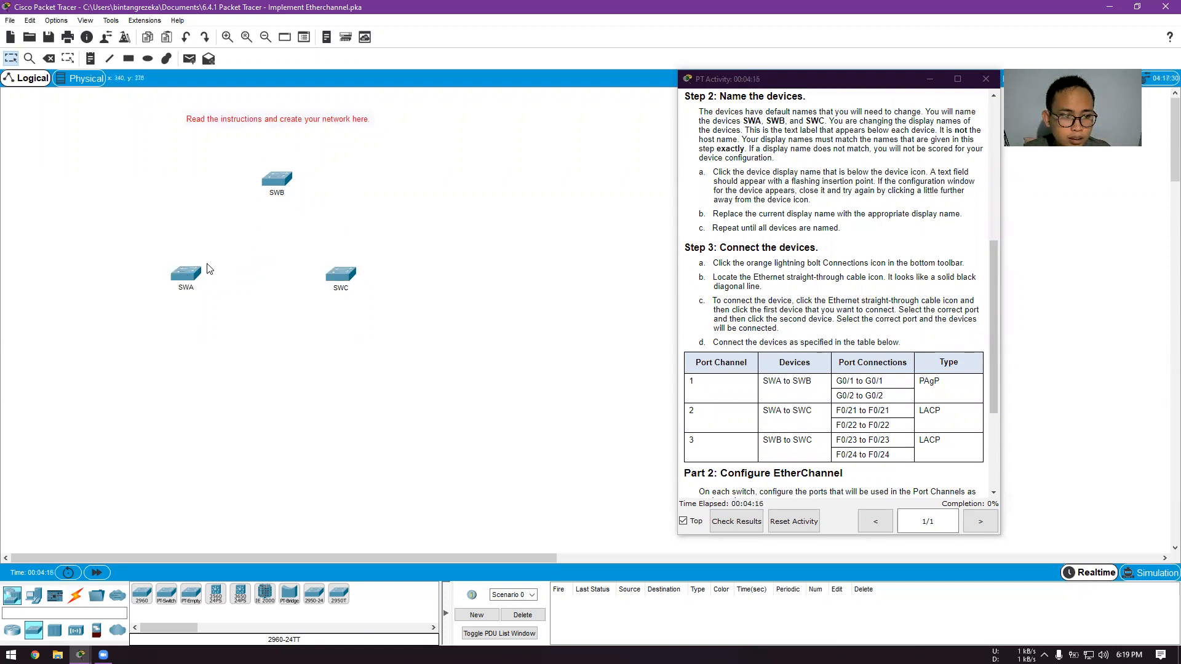
scroll(854, 338, "down", 1)
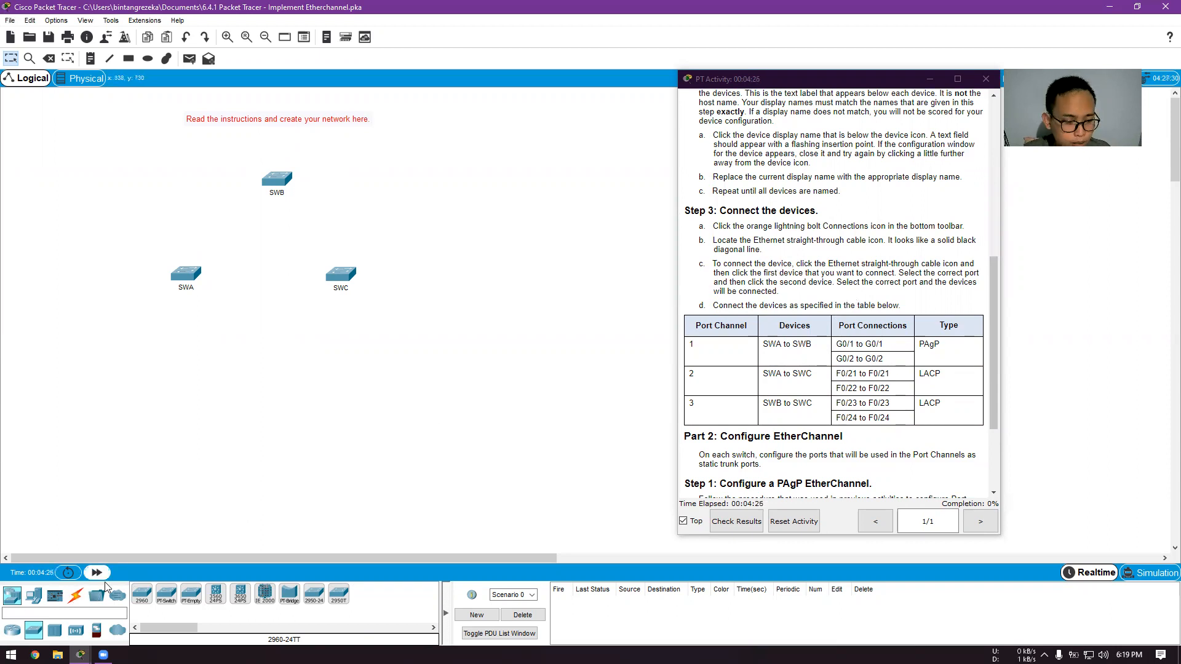
left_click(76, 598)
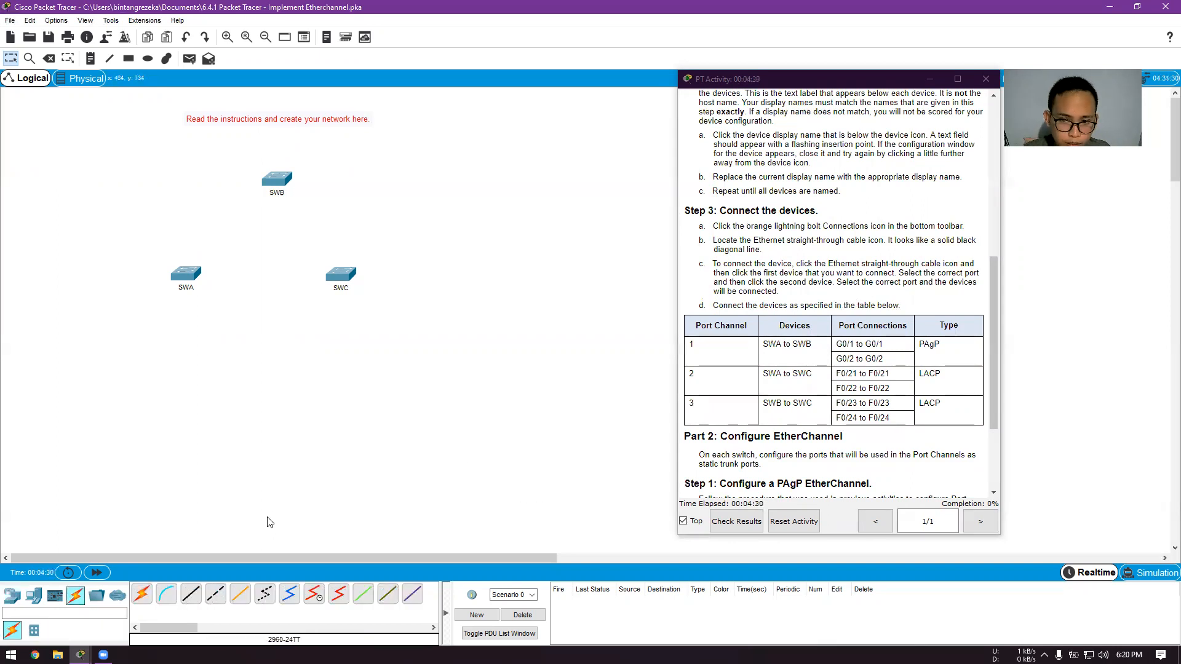
left_click(187, 602)
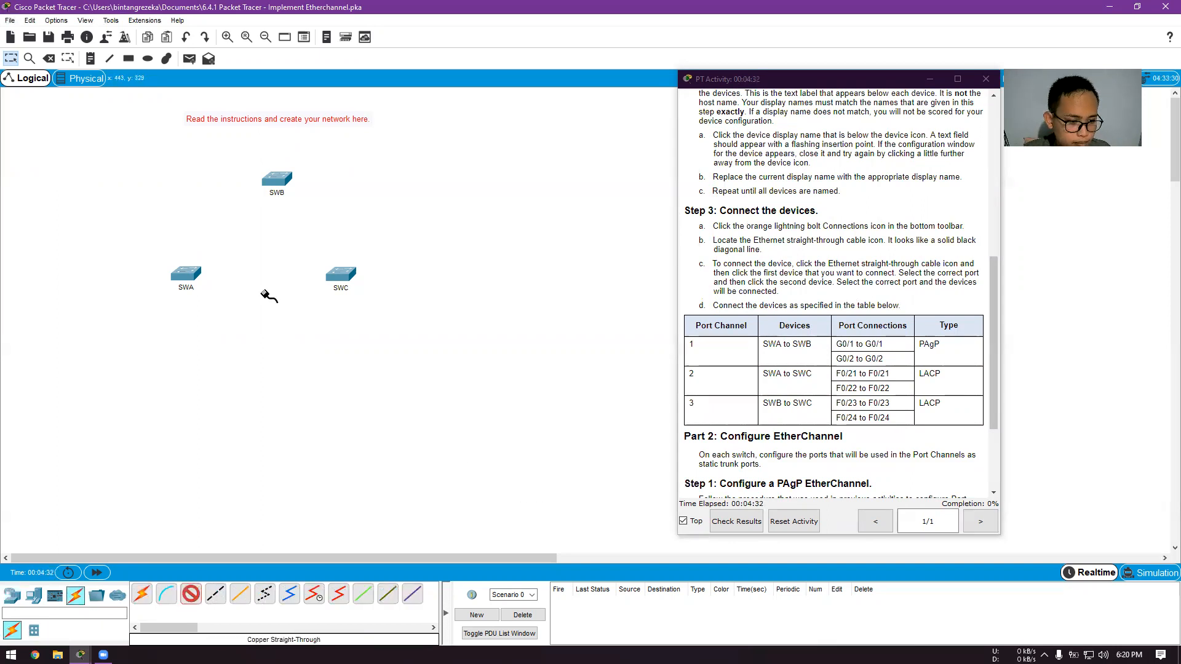
left_click(187, 273)
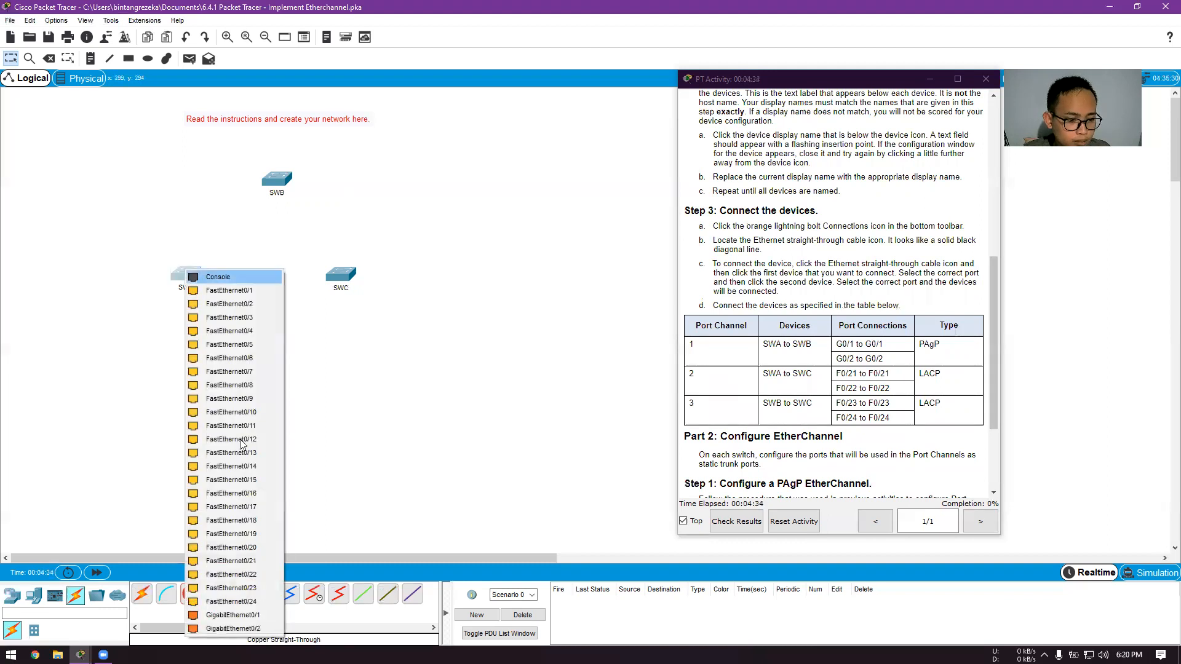
left_click(246, 615)
left_click(286, 180)
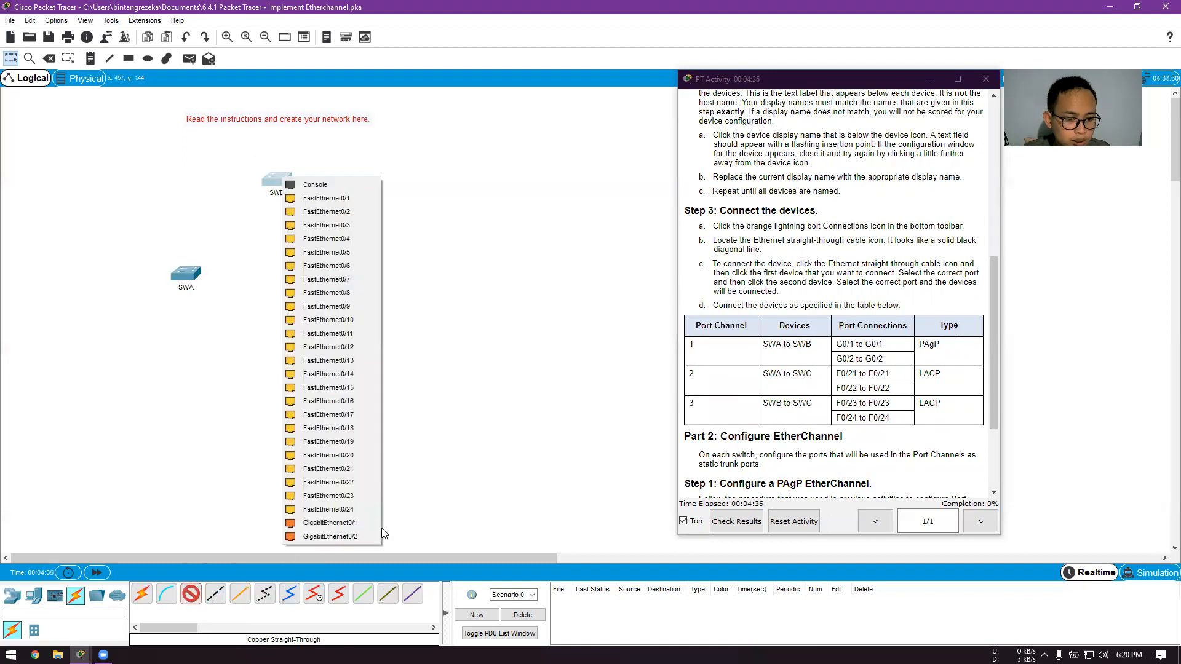
left_click(361, 519)
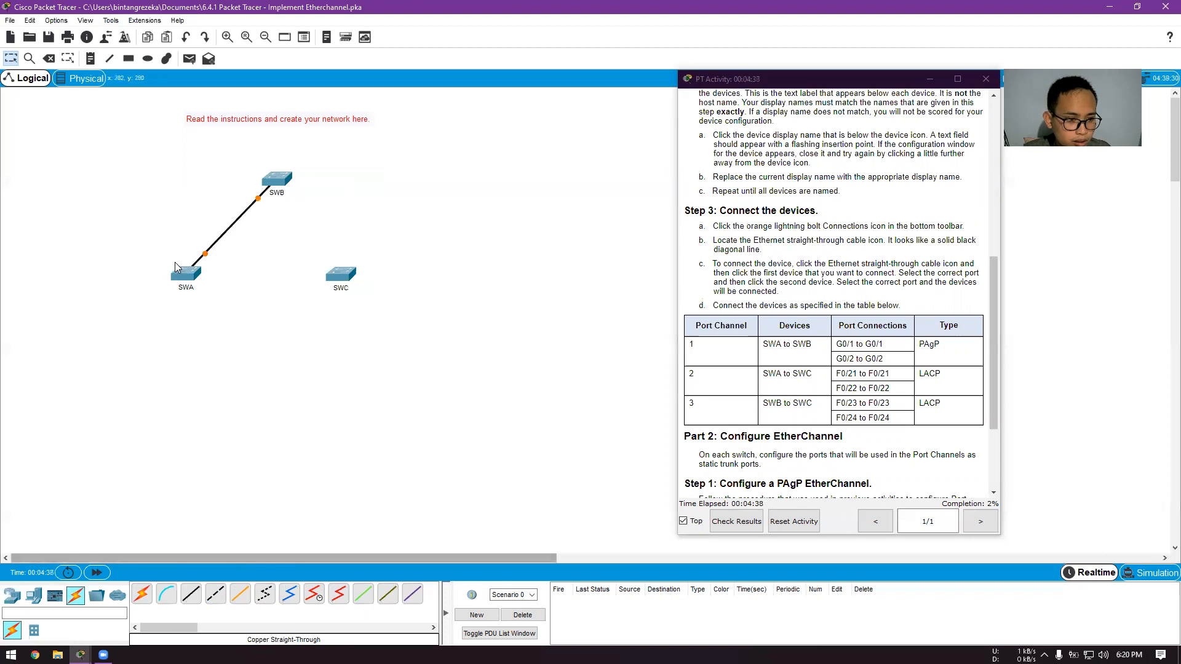
Step: Add a second copper straight-through link from SWA GigabitEthernet0/2 to SWB GigabitEthernet0/2
left_click(191, 595)
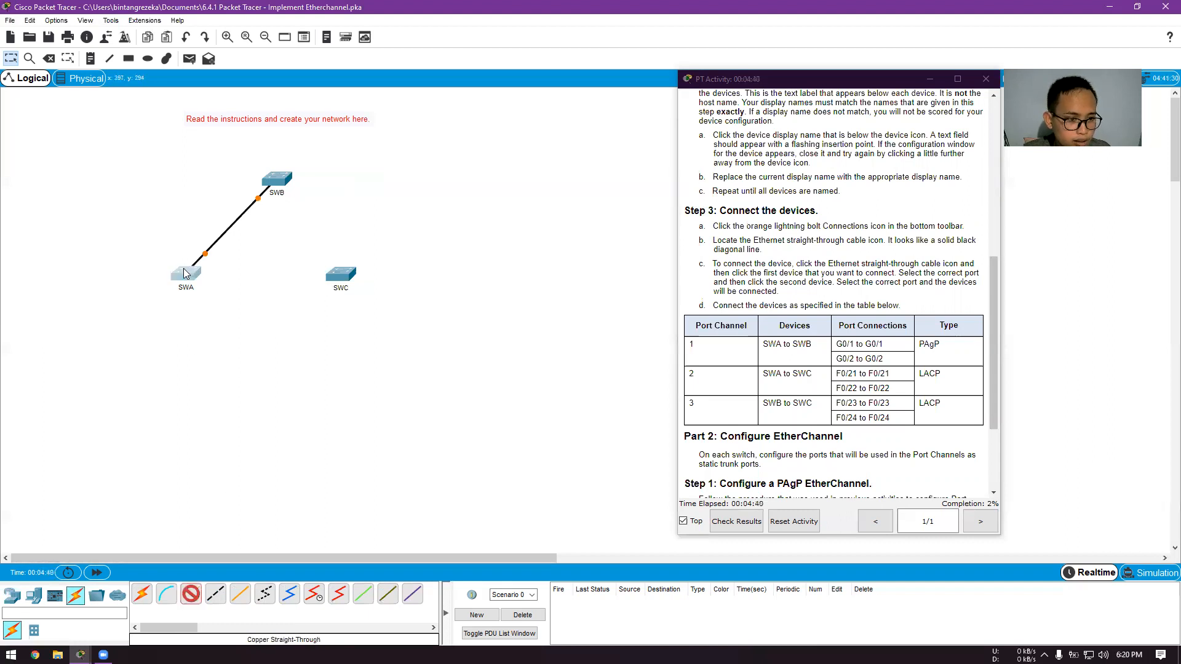
left_click(184, 271)
left_click(246, 618)
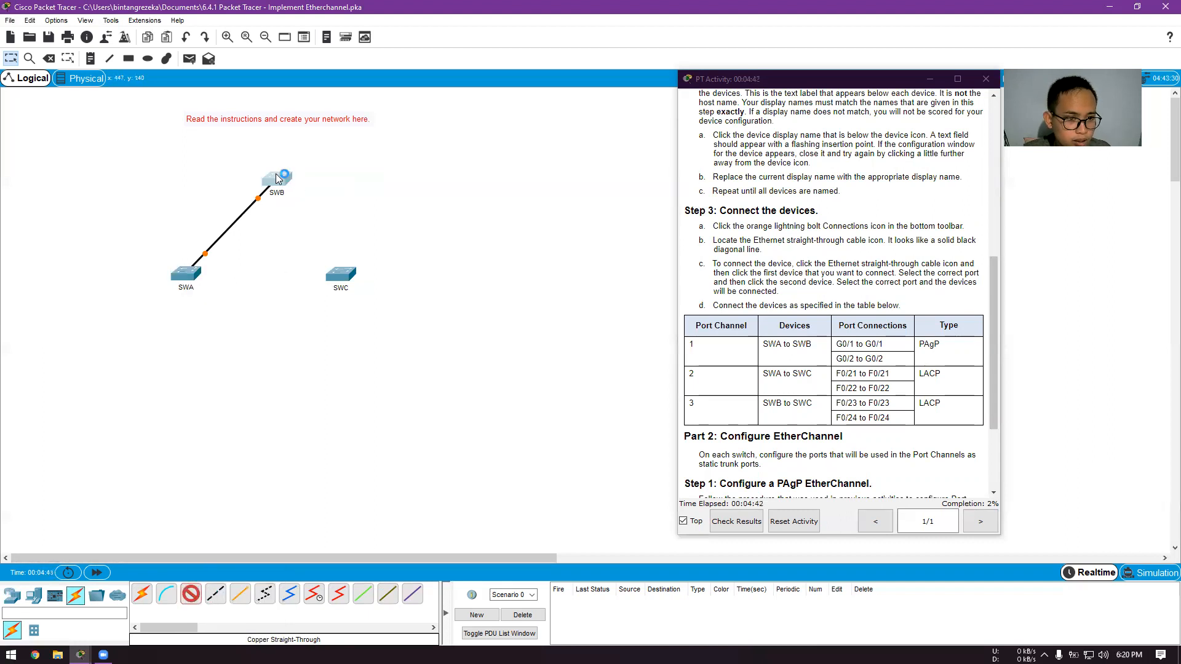
left_click(285, 179)
left_click(345, 520)
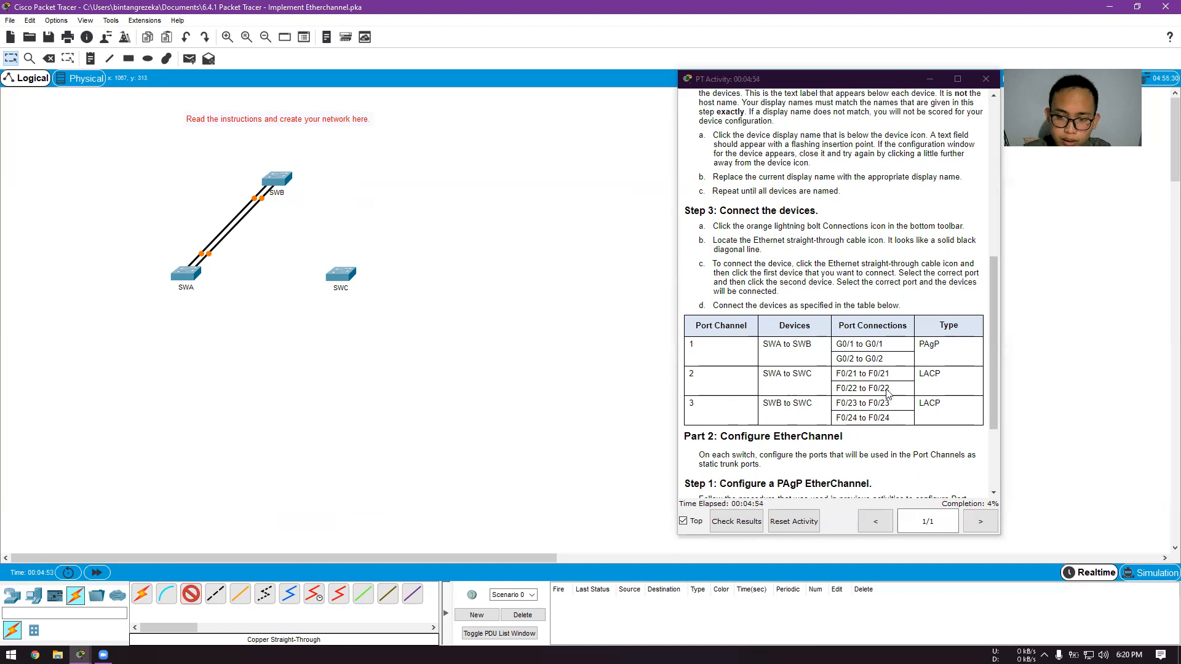
Step: Connect SWA to SWC with two copper straight-through cables, FastEthernet0/21 to FastEthernet0/21 and FastEthernet0/22 to FastEthernet0/22
left_click(194, 276)
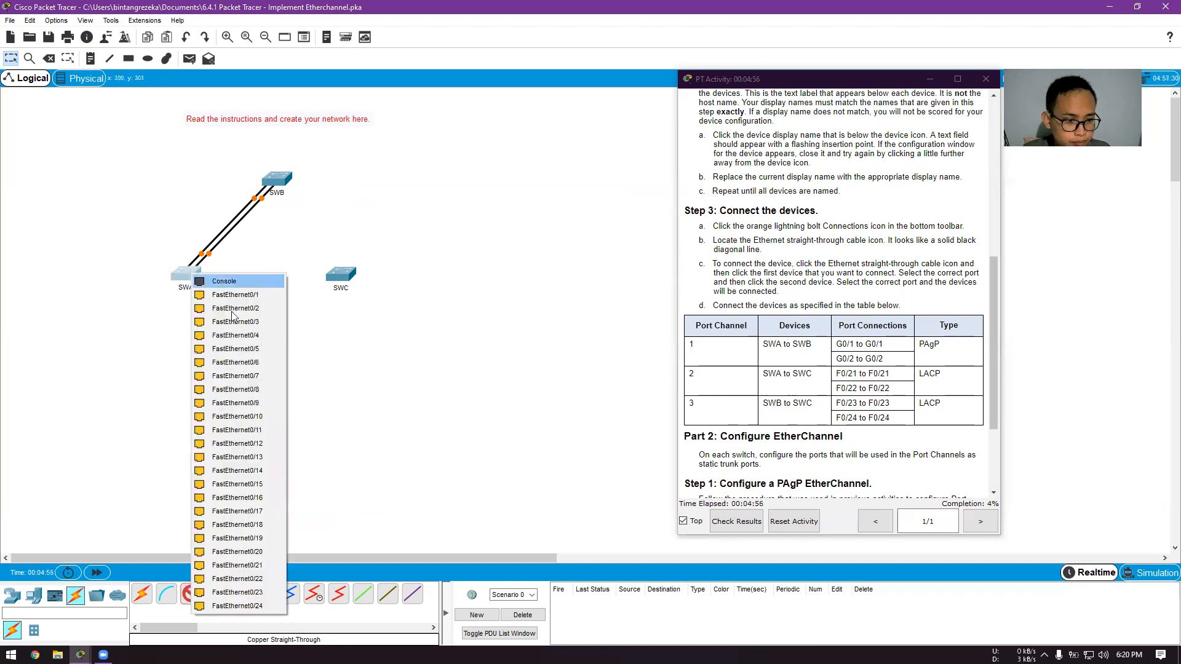
left_click(262, 579)
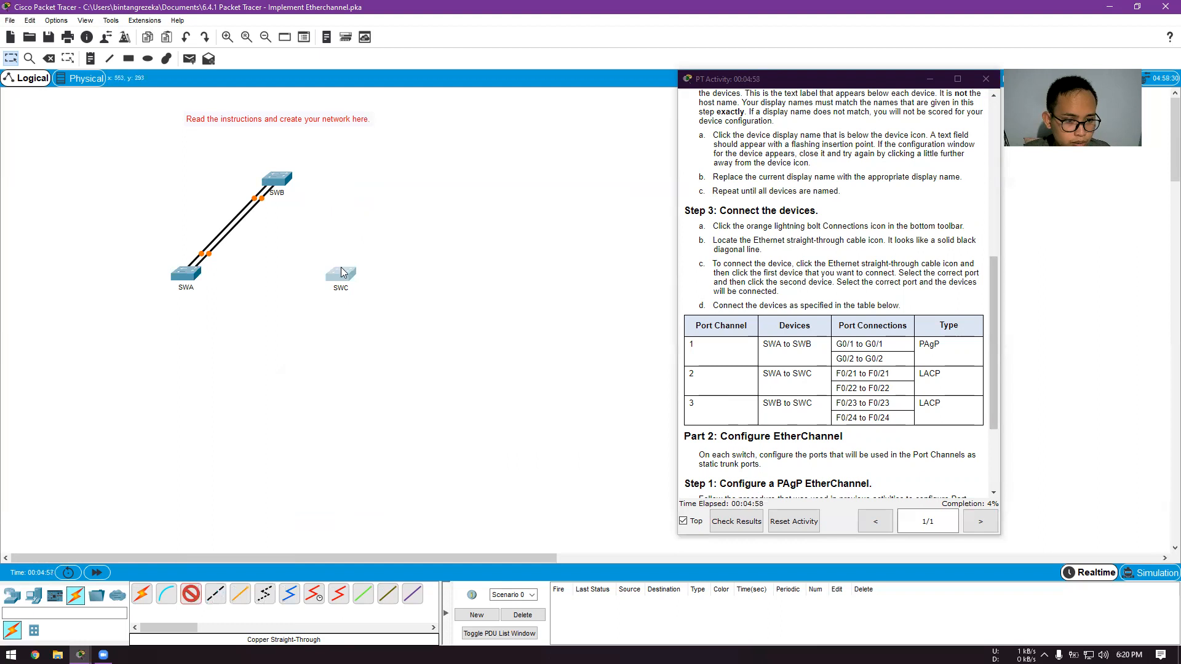
left_click(341, 274)
left_click(406, 561)
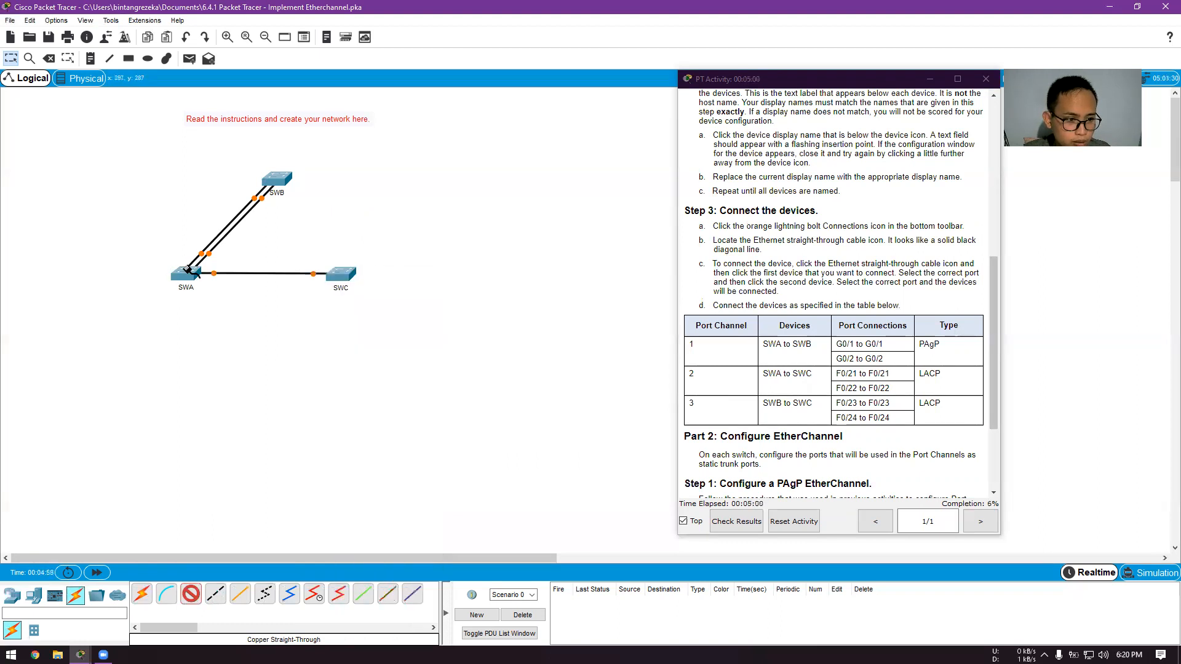
left_click(192, 274)
left_click(247, 563)
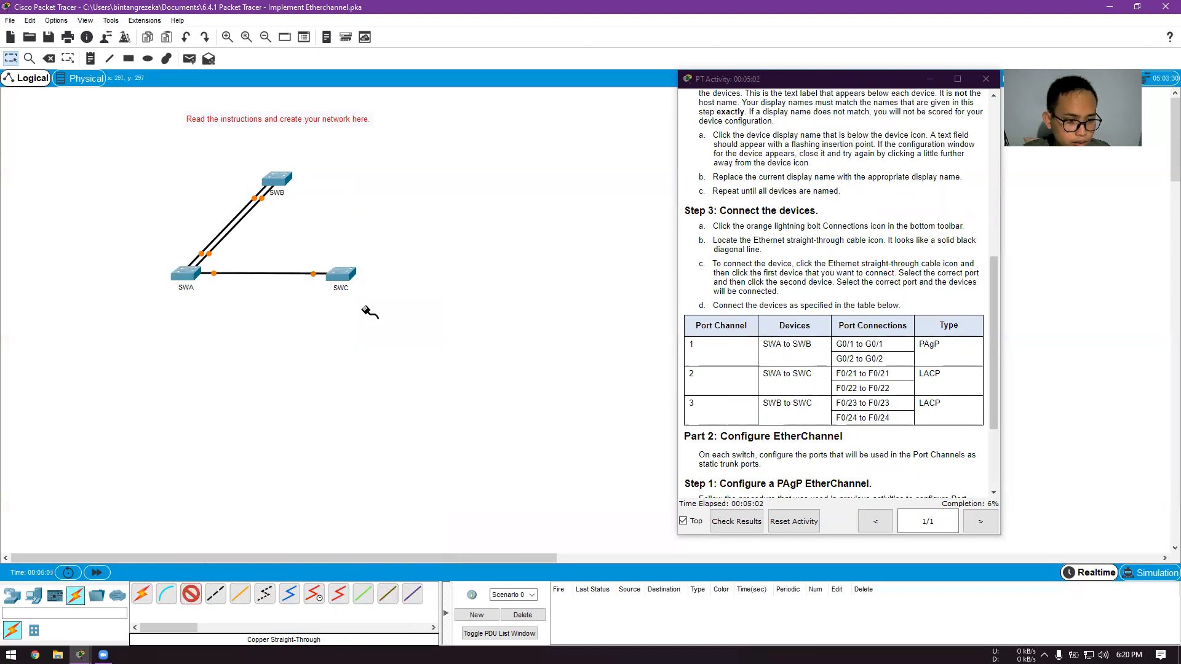
left_click(340, 275)
left_click(387, 560)
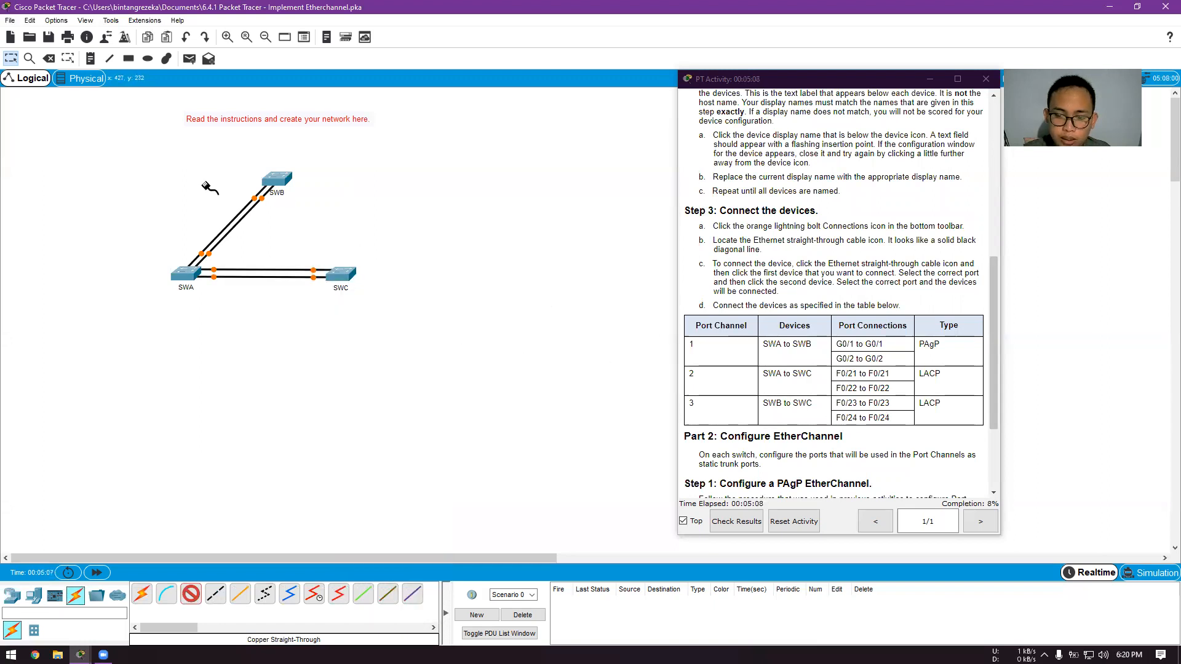
Step: Connect SWB FastEthernet0/23 to SWC FastEthernet0/23 with a copper straight-through cable
left_click(272, 179)
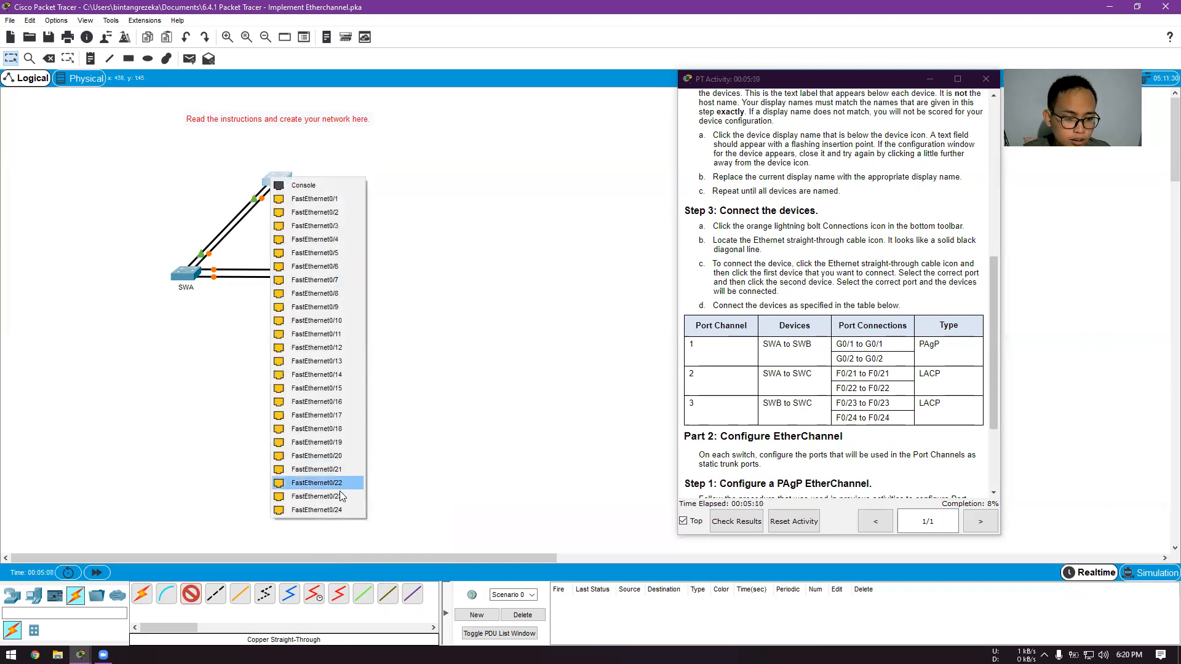
left_click(320, 497)
left_click(340, 275)
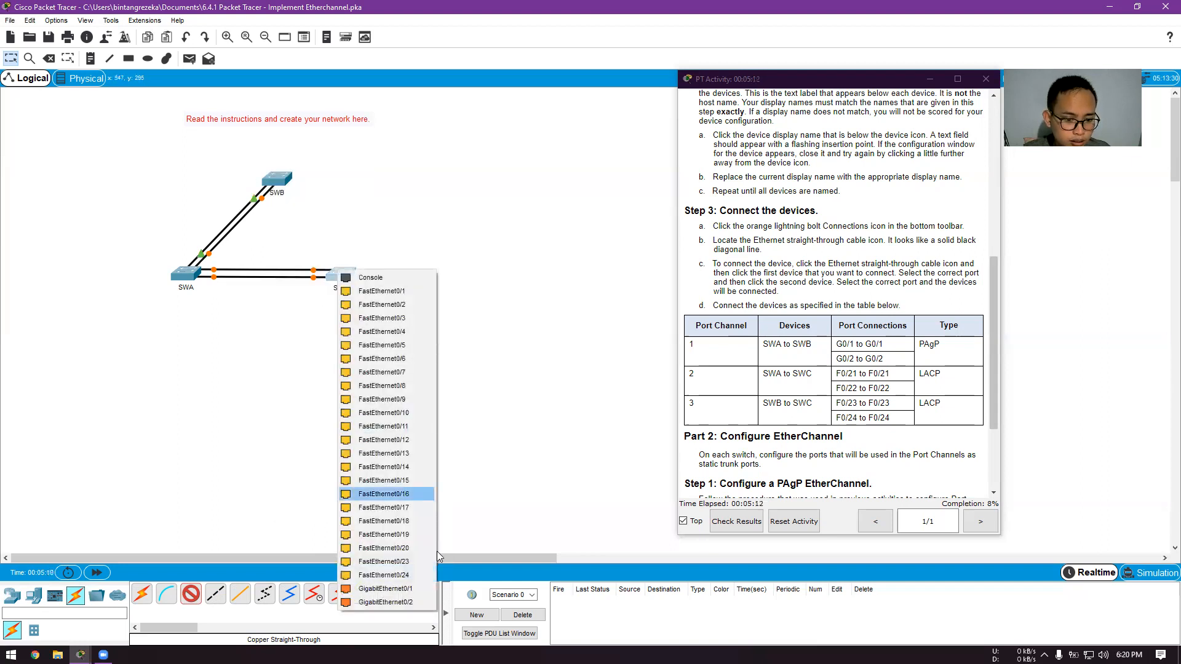
left_click(382, 561)
Step: Add a second copper straight-through link from SWB FastEthernet0/24 to SWC FastEthernet0/24
left_click(277, 180)
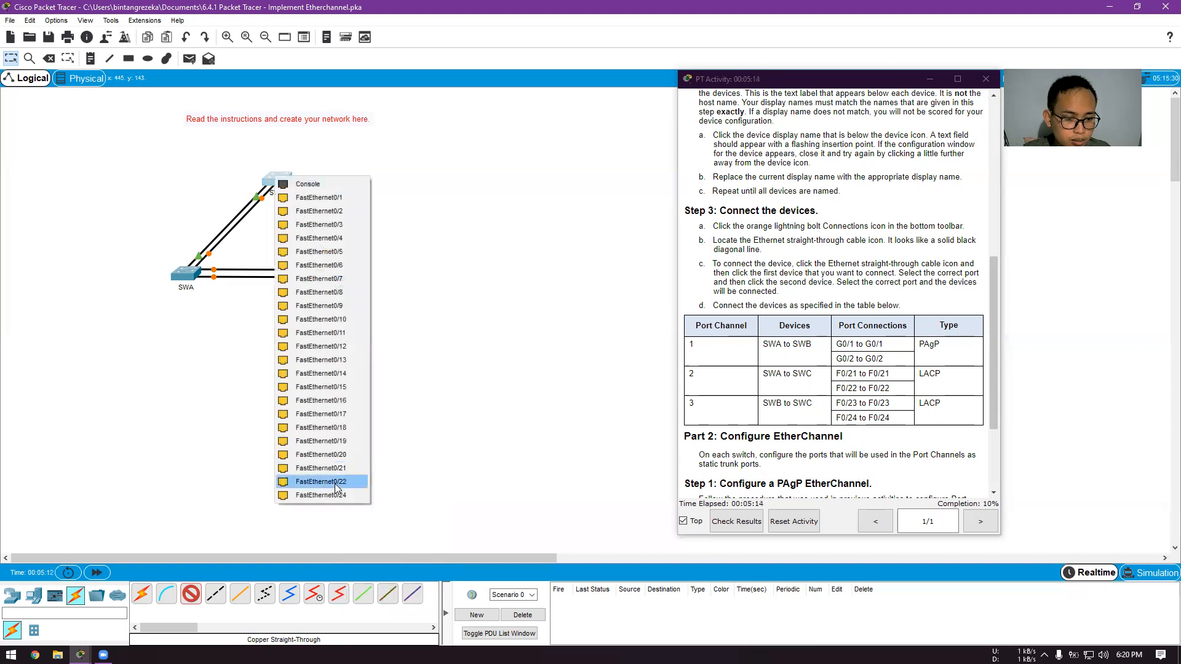
left_click(320, 495)
left_click(340, 275)
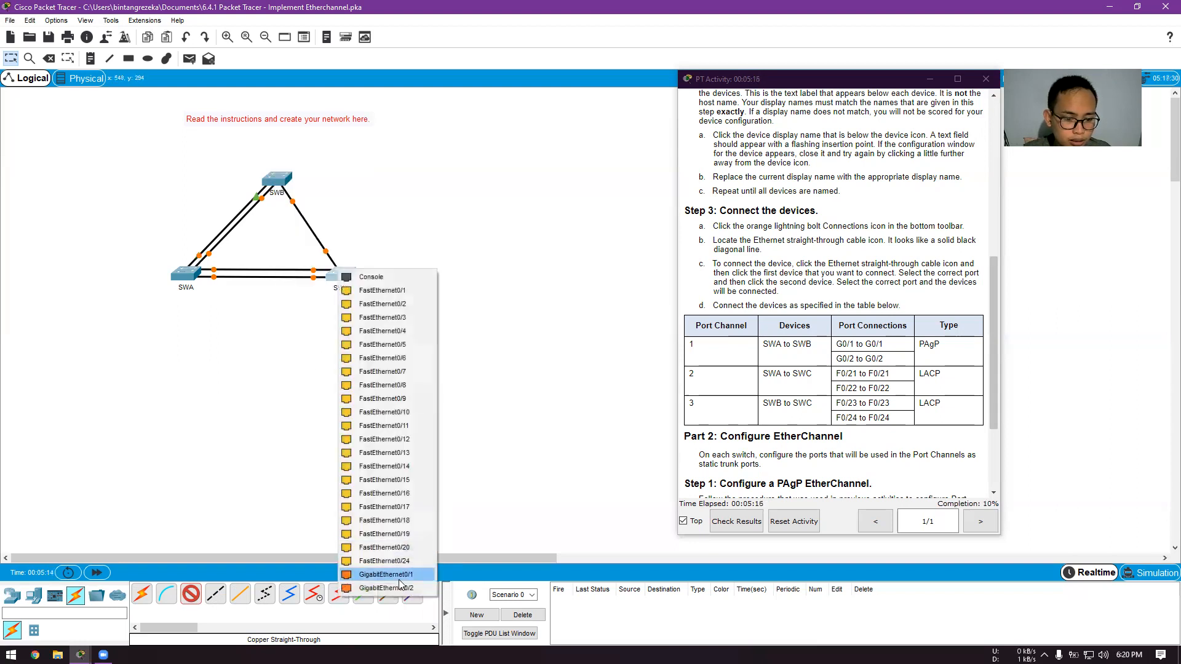
left_click(385, 561)
left_click(191, 593)
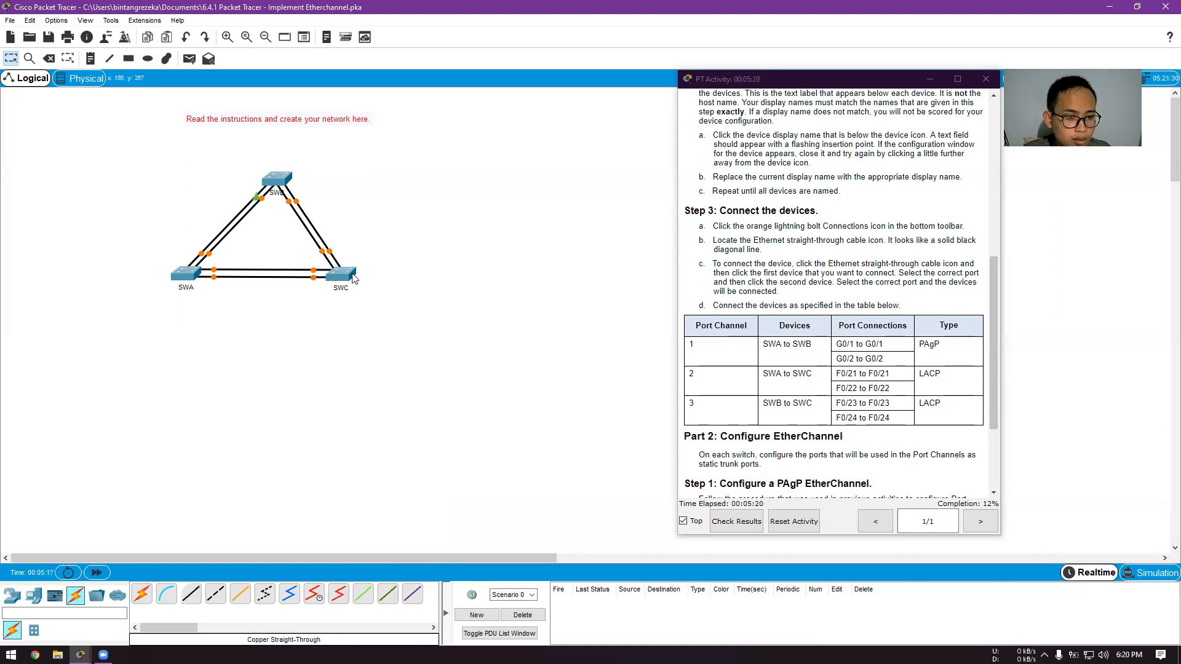
Step: Review the EtherChannel configuration instructions, then open the SWA command line and enter global configuration mode
scroll(844, 302, "down", 1)
scroll(844, 301, "down", 1)
scroll(843, 301, "down", 2)
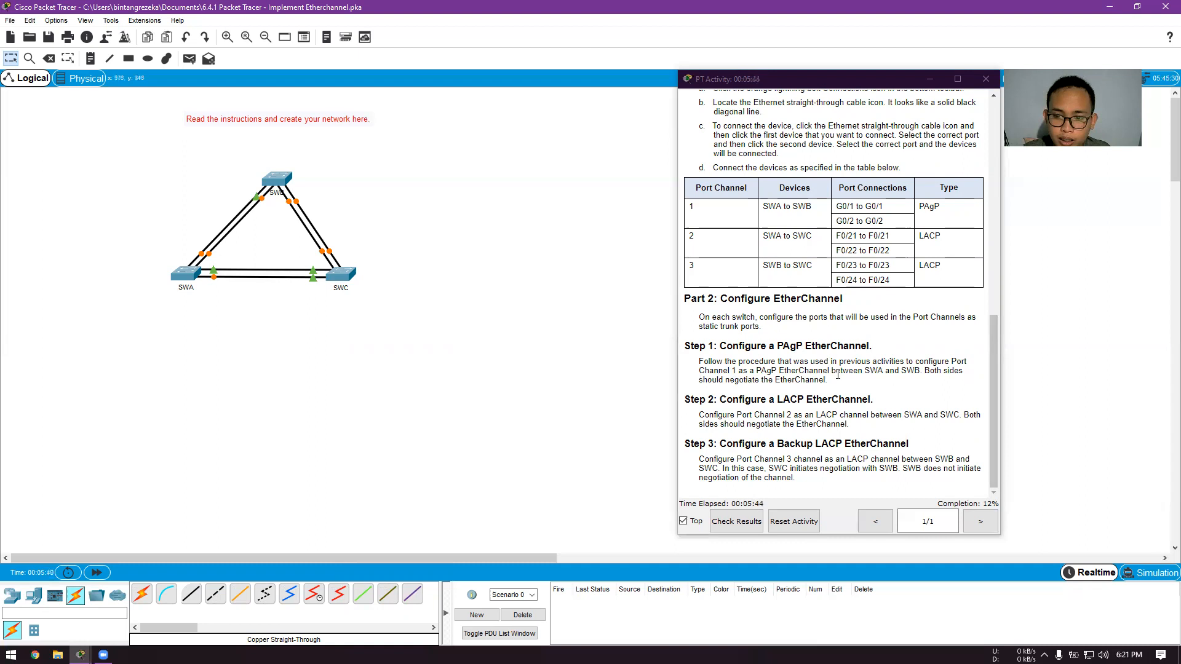
left_click(184, 277)
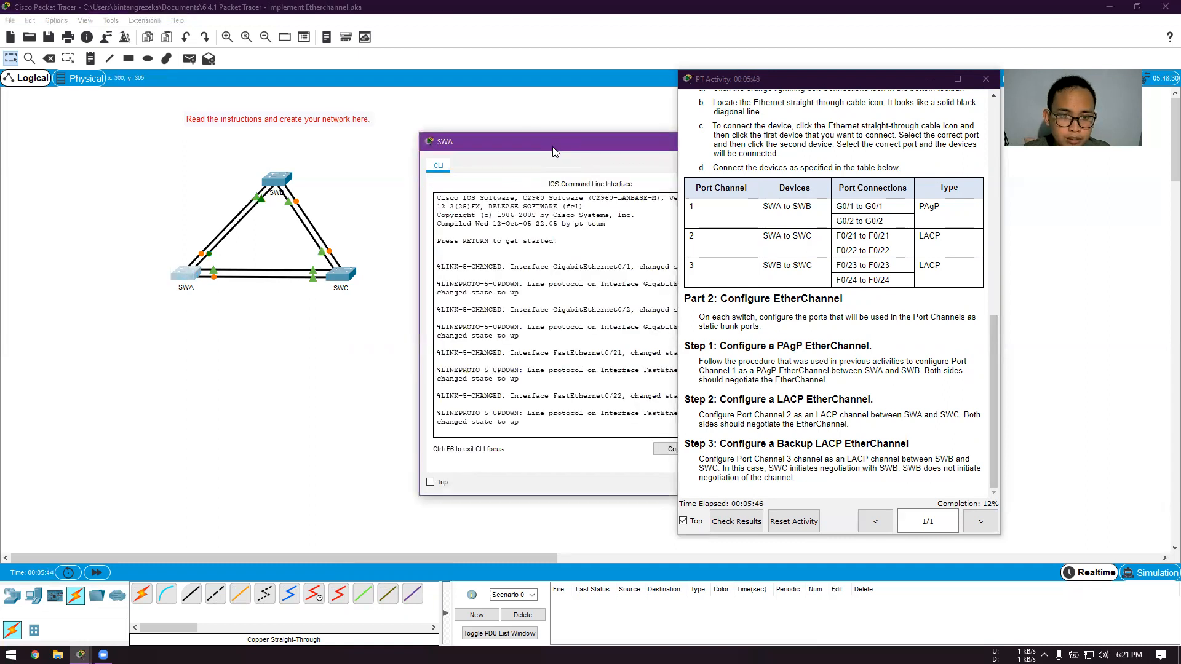
left_click_drag(554, 152, 329, 144)
key("Return")
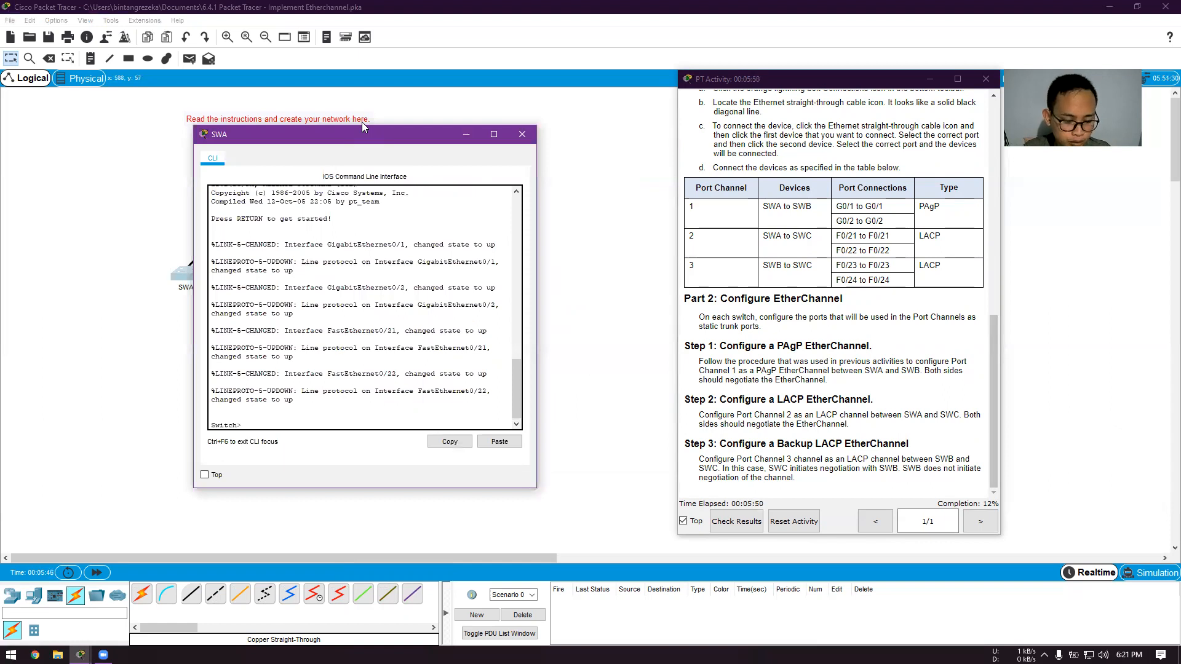
type("en")
key("Return")
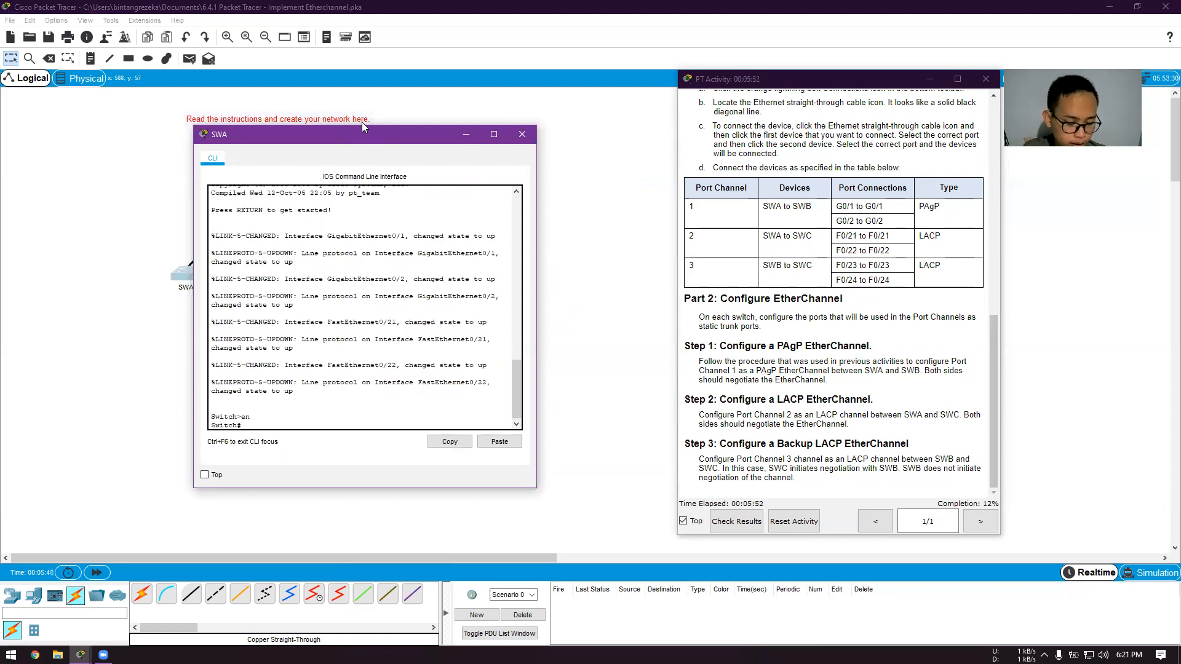
type("conf t")
key("Return")
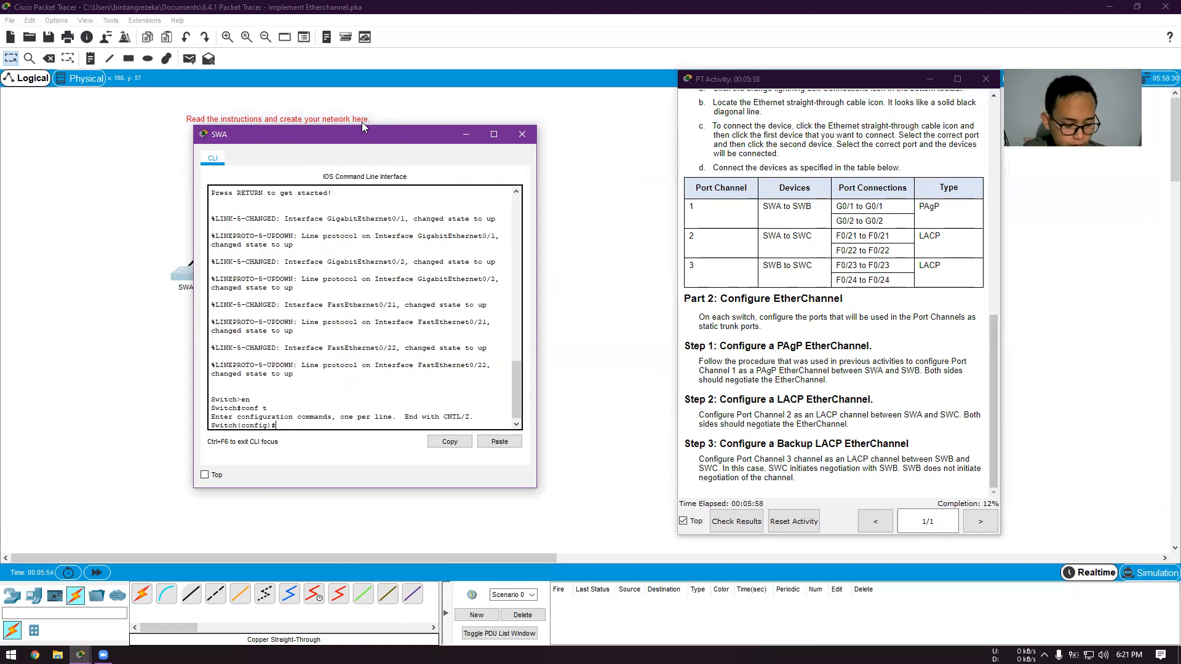
Step: Configure SWA's GigabitEthernet0/1-2 interface range as static trunk ports
type("int ")
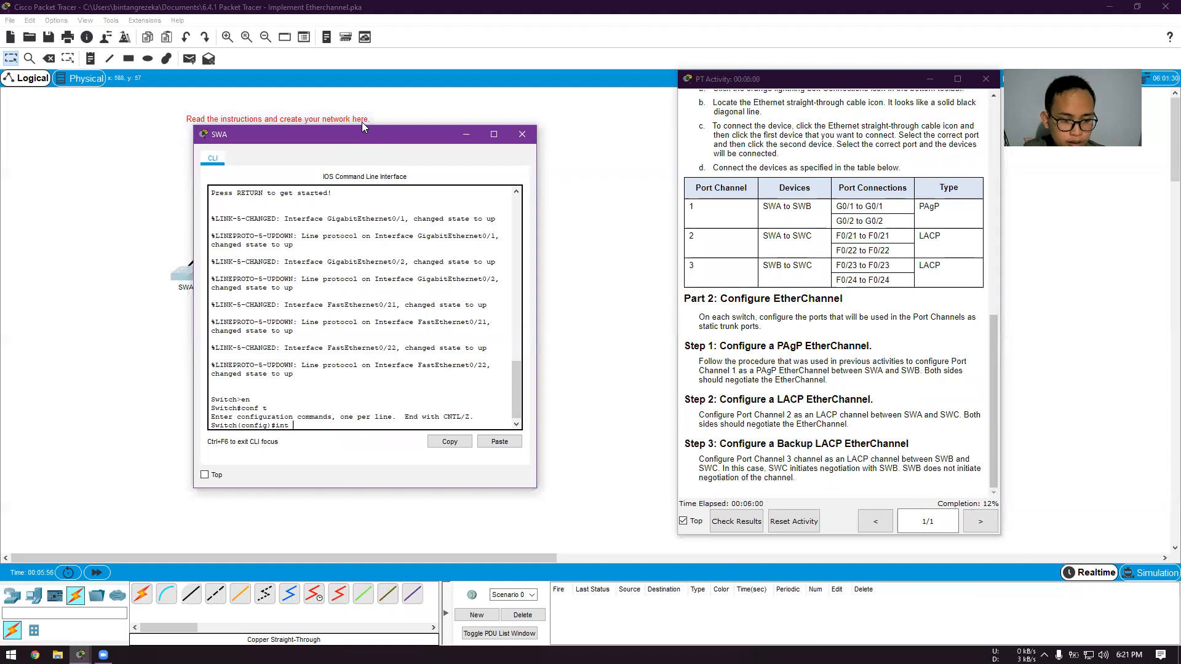
type("ra gig0/1-2")
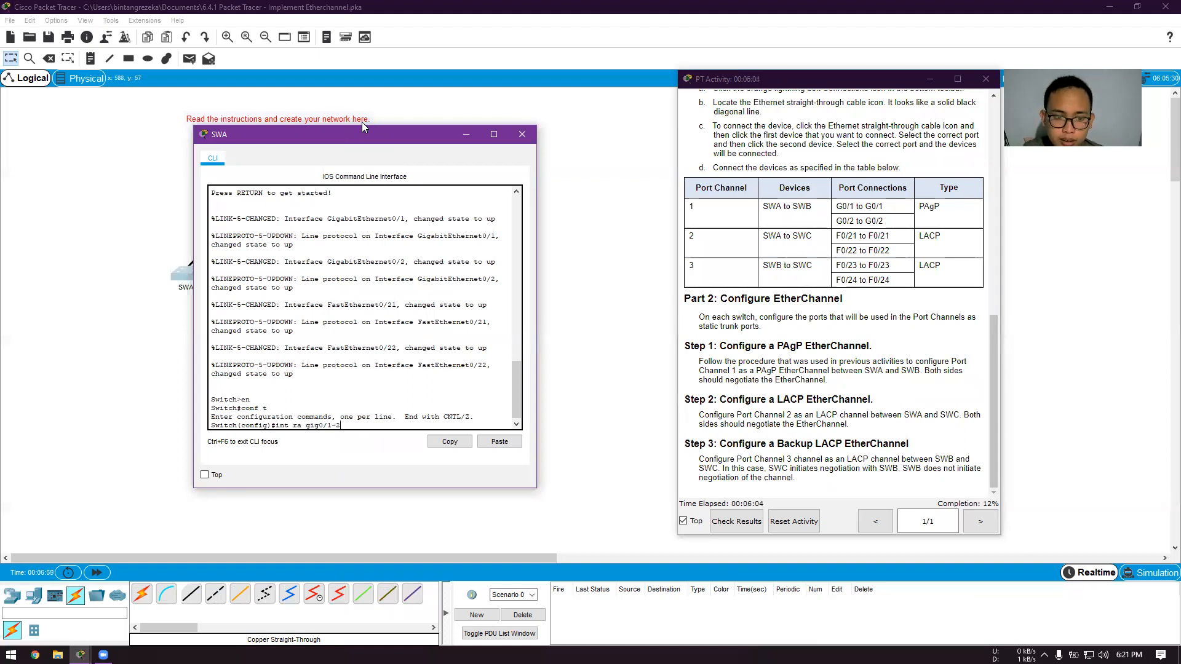
key("Return")
type("switchport mode trunk")
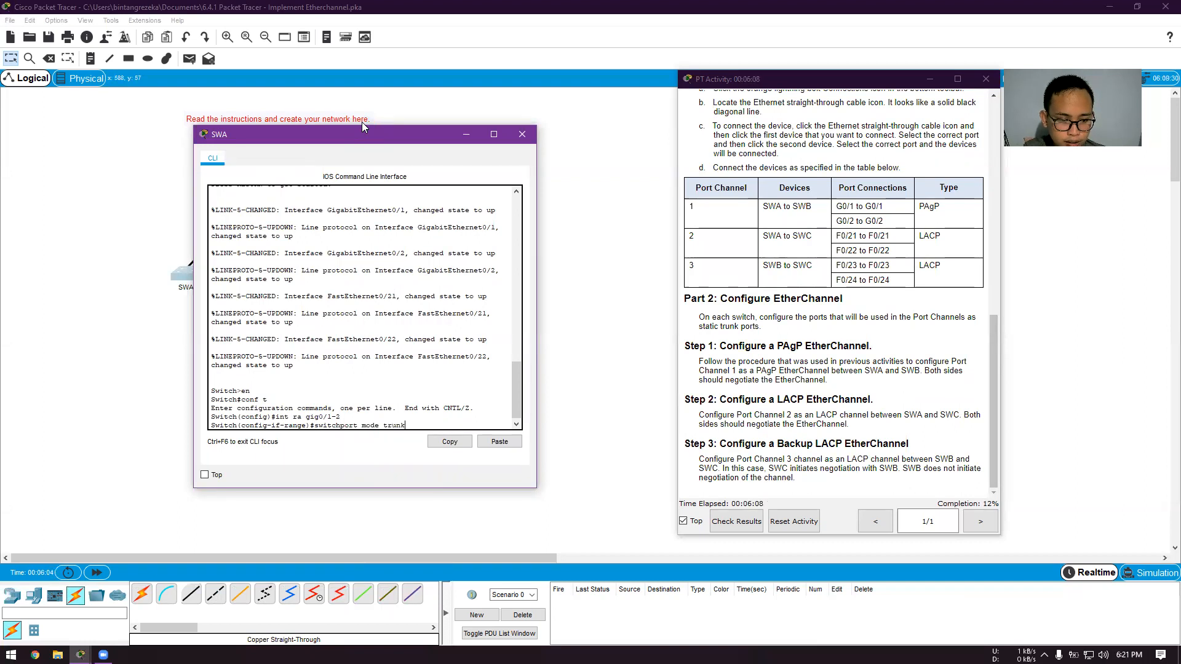
key("Return")
key("Return")
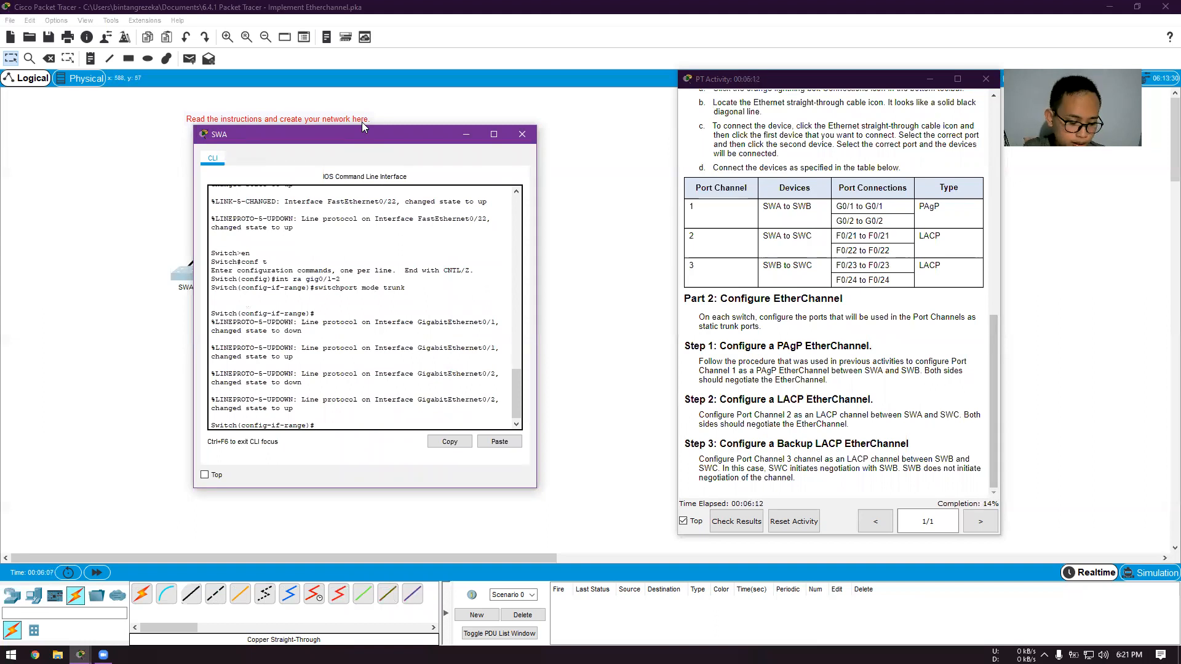
Step: Assign SWA's GigabitEthernet0/1-2 range to channel group 1 in PAgP desirable mode, then exit interface configuration and close SWA
type("channel-group 1 mode ")
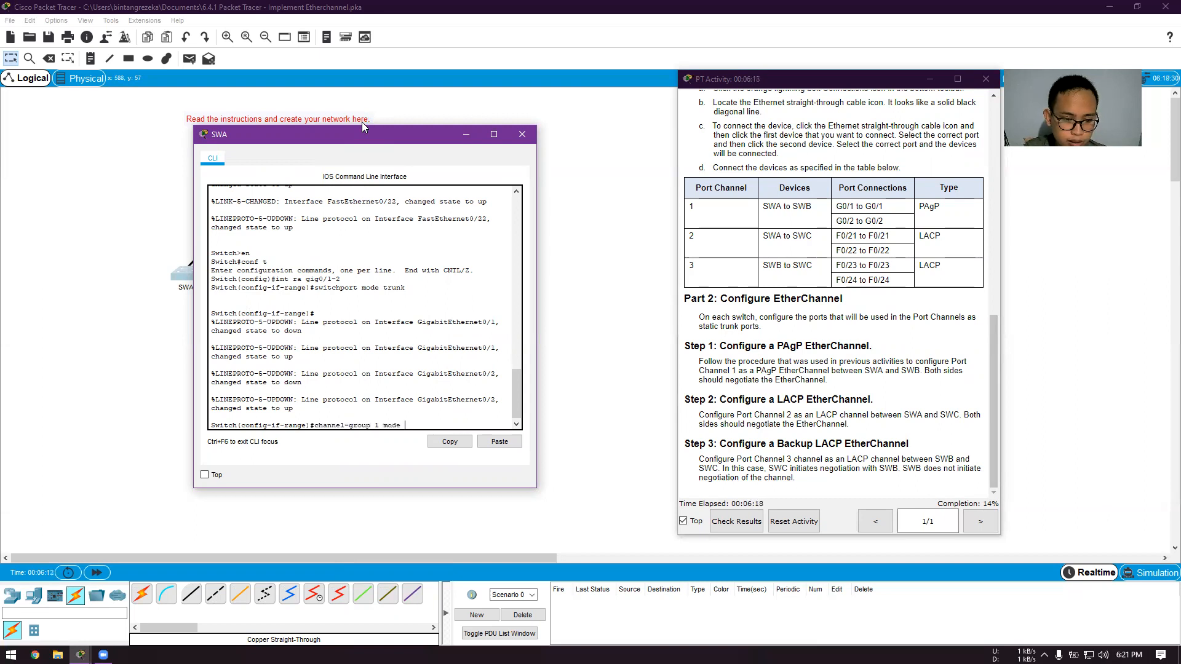
type("desirable")
key("Return")
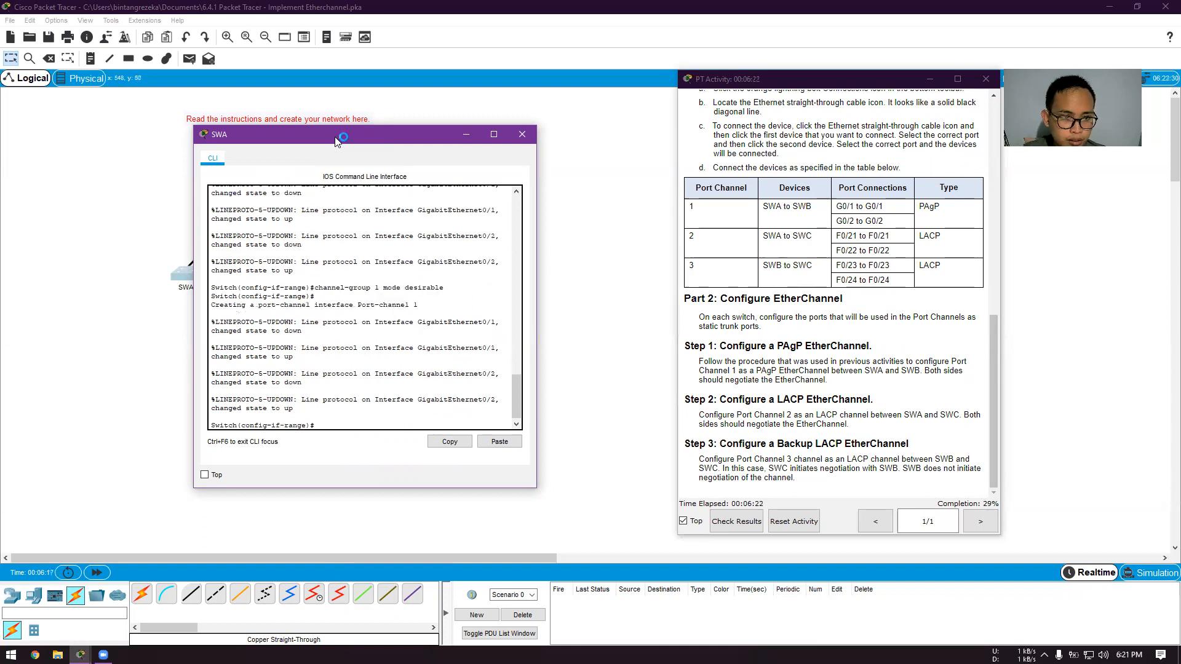
left_click_drag(337, 142, 414, 138)
type("ex")
key("Return")
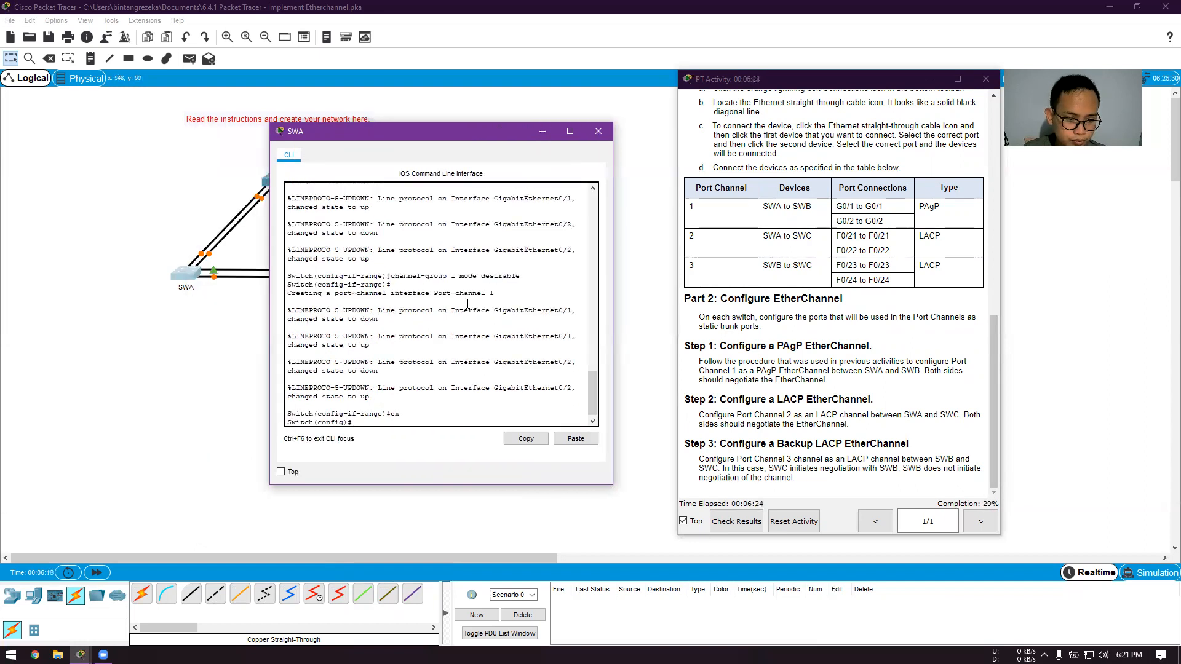
left_click(599, 131)
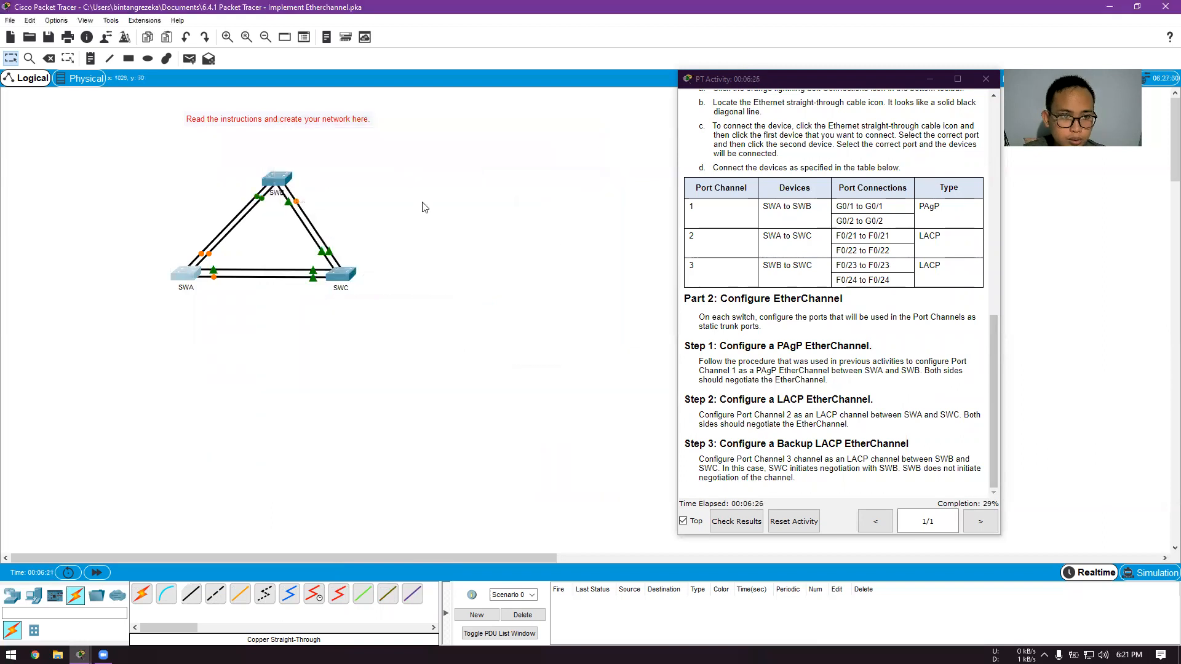
Step: Open the SWB command line and enter global configuration mode
left_click(278, 183)
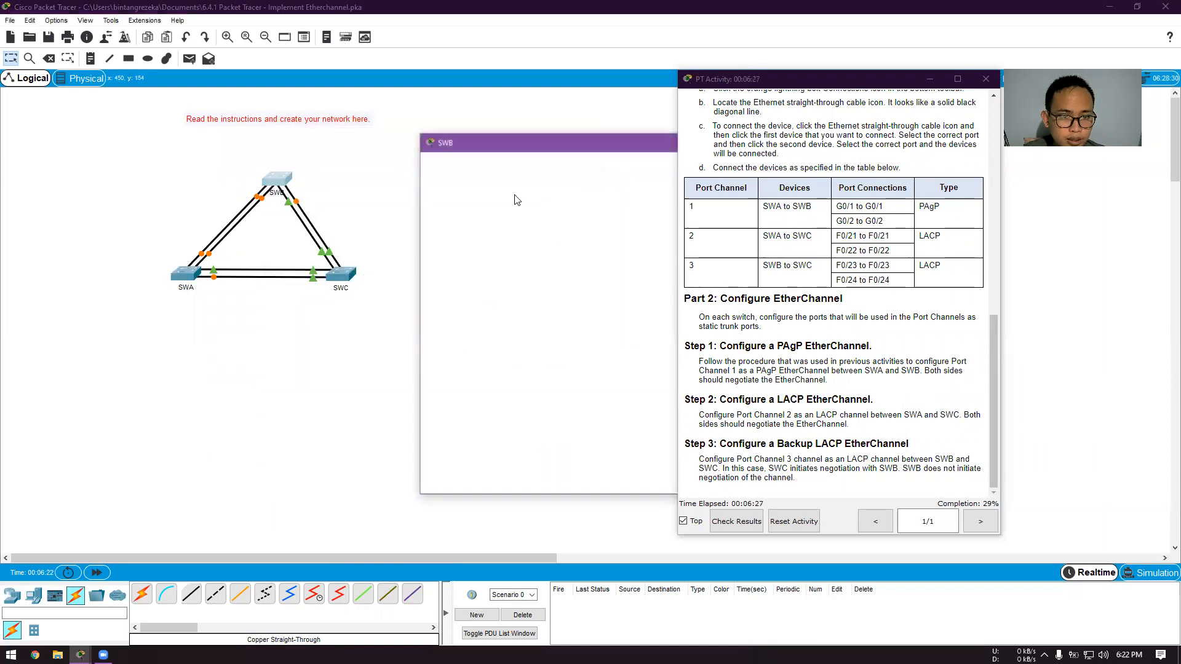
left_click_drag(545, 140, 312, 148)
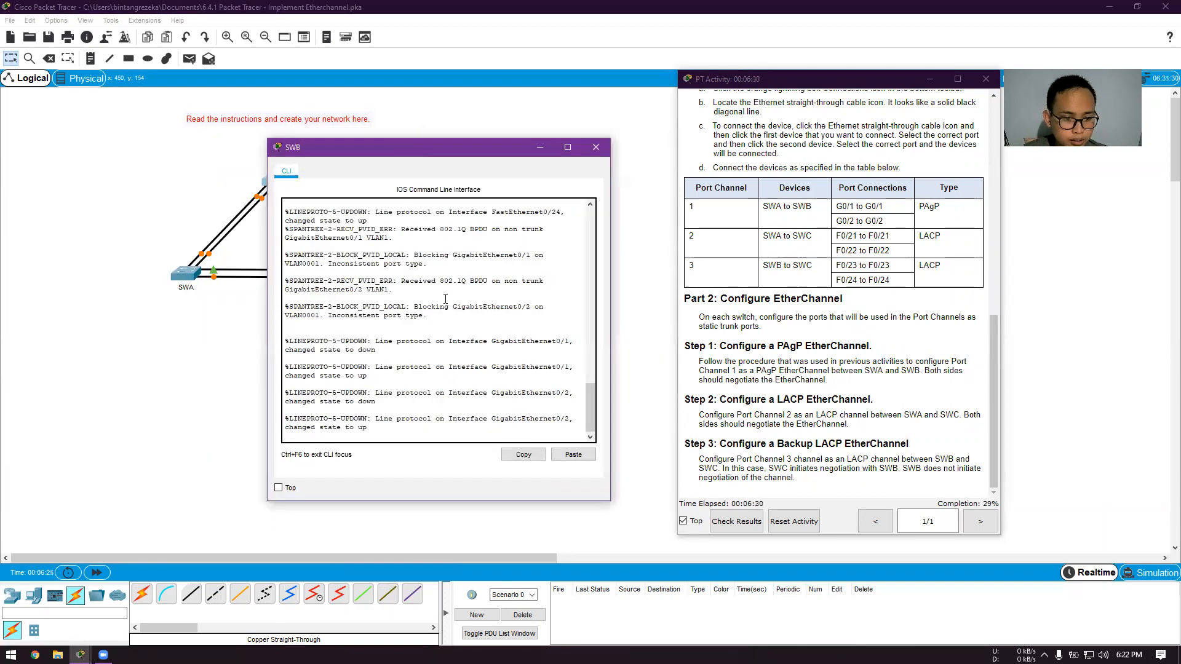
key("Return")
type("en")
key("Return")
type("conf t")
key("Return")
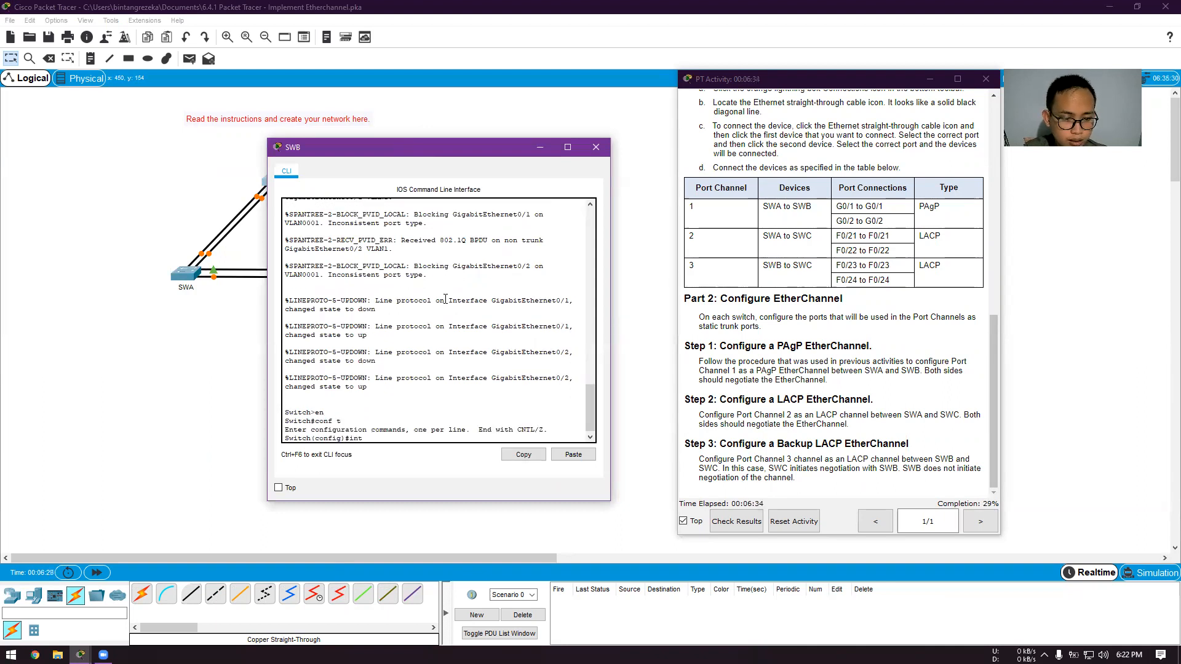
Step: Configure SWB's GigabitEthernet0/1-2 interface range as static trunk ports
type("int ra gig")
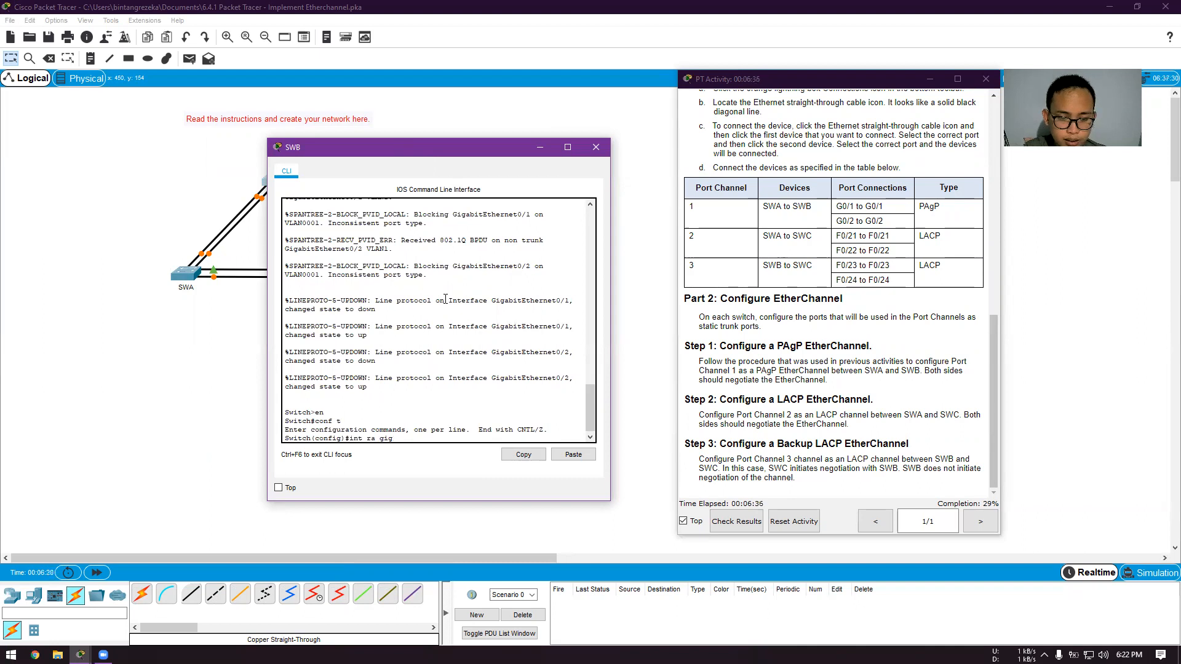
type("0/")
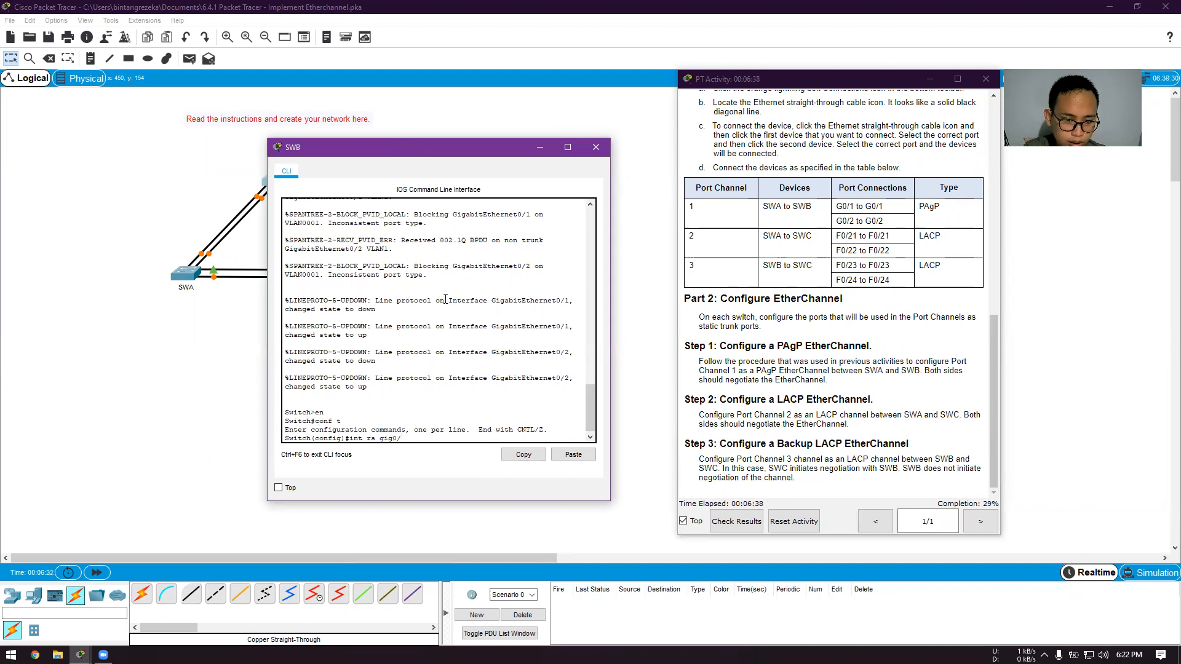
type("1-2")
key("Return")
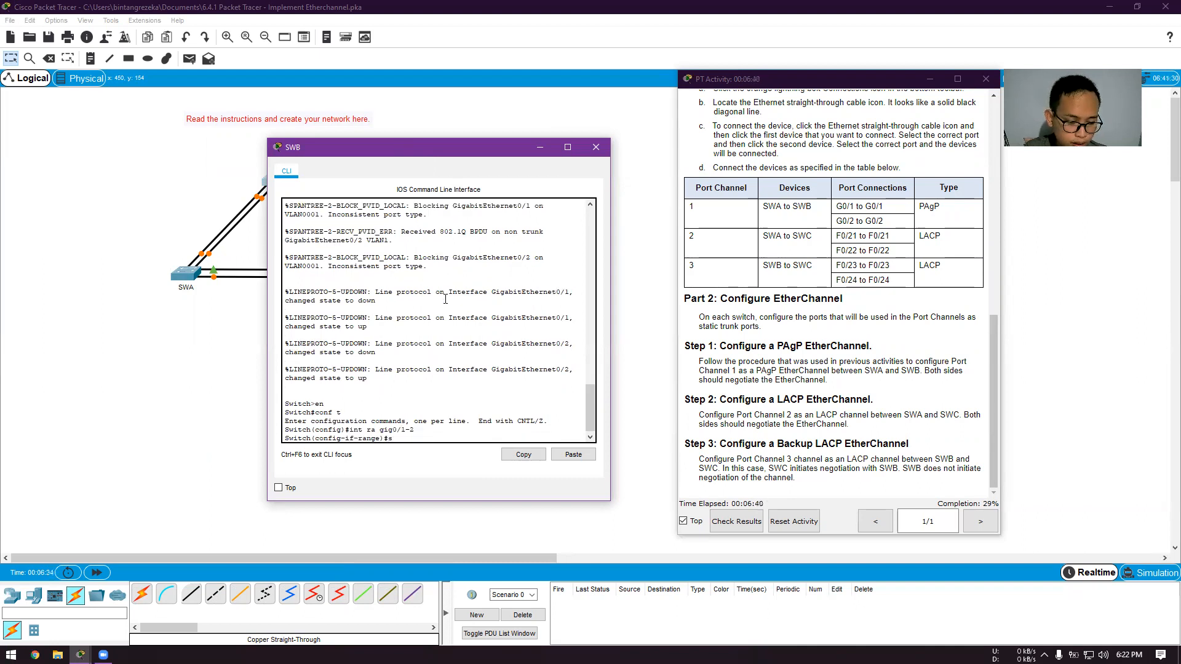
type("sw mo t")
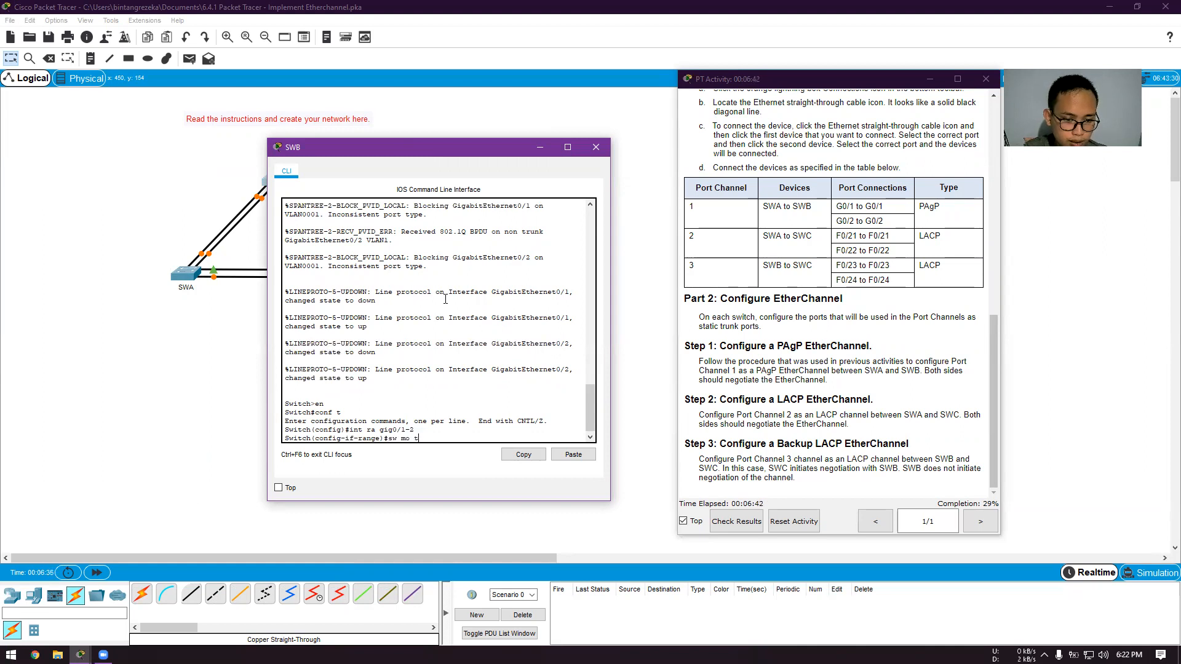
type("r")
key("Return")
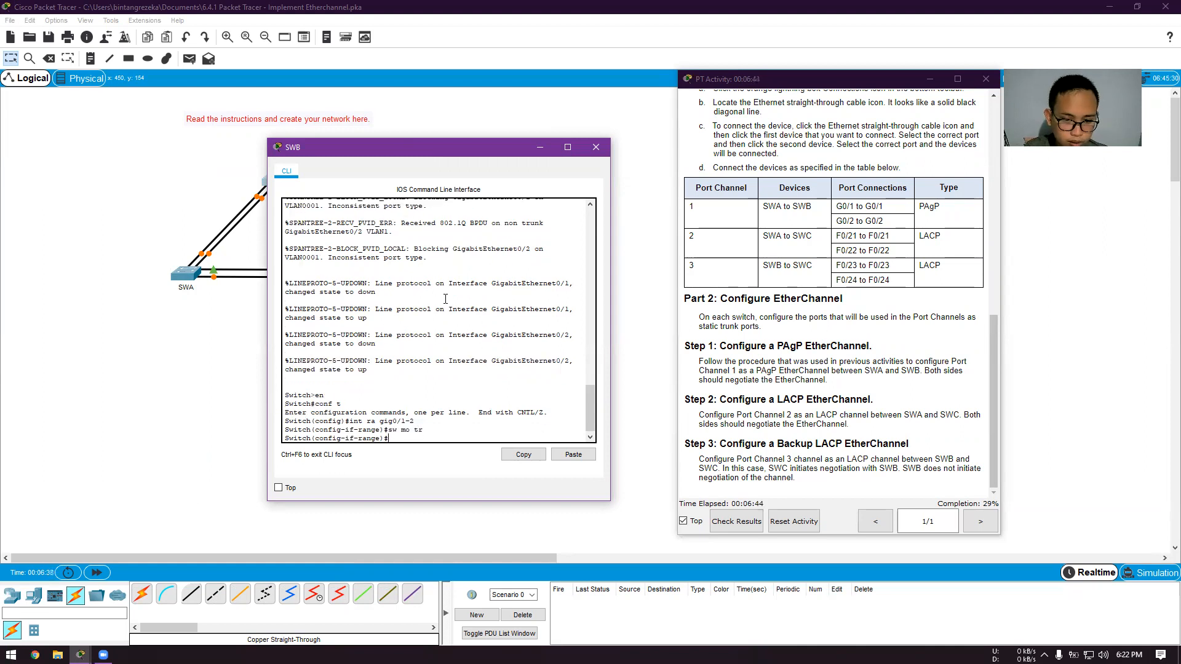
Step: Assign SWB's GigabitEthernet0/1-2 range to channel group 1 in PAgP desirable mode, then exit interface configuration and close SWB
type("channel-group 1")
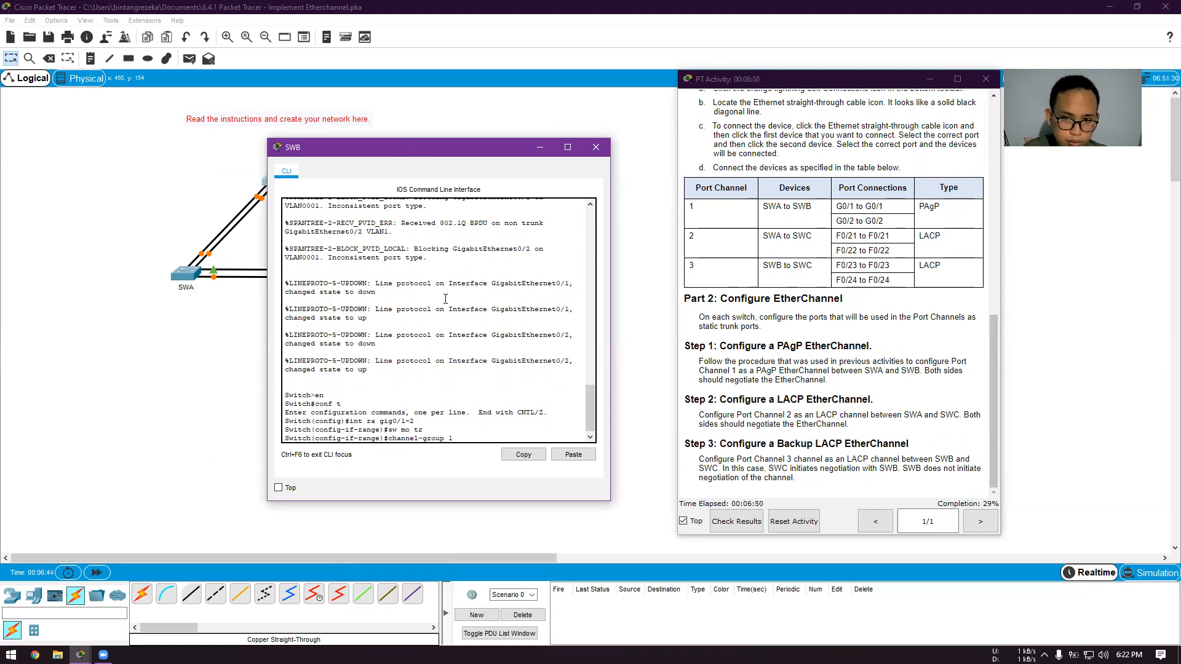
type("mode desirable")
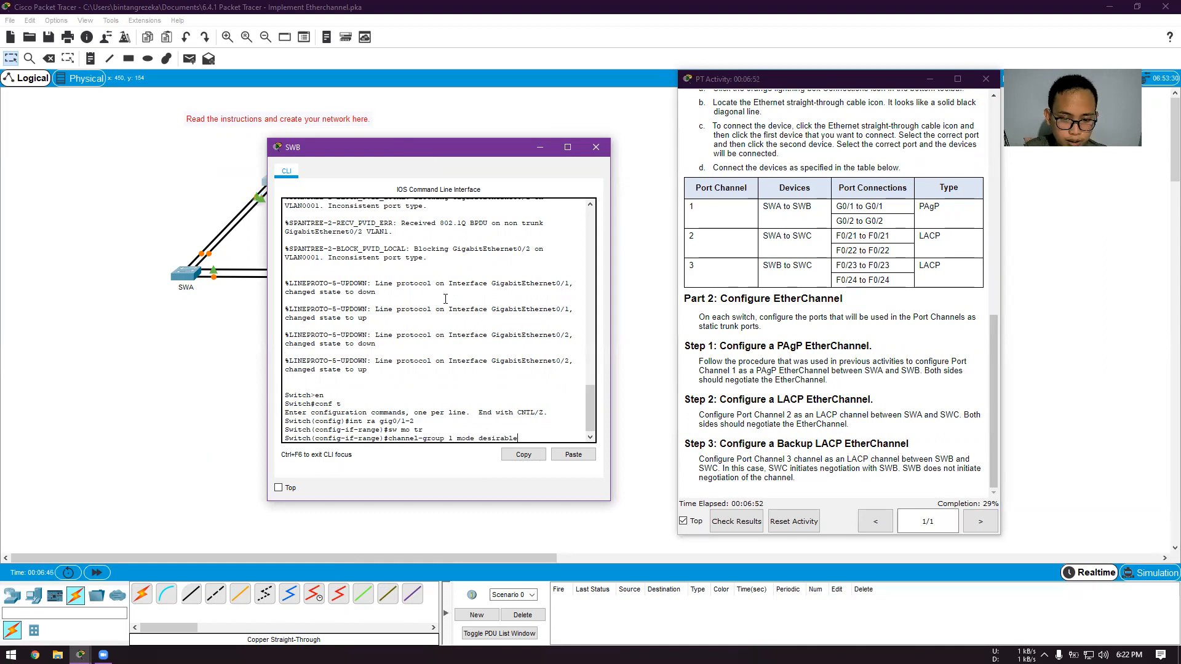
key("Return")
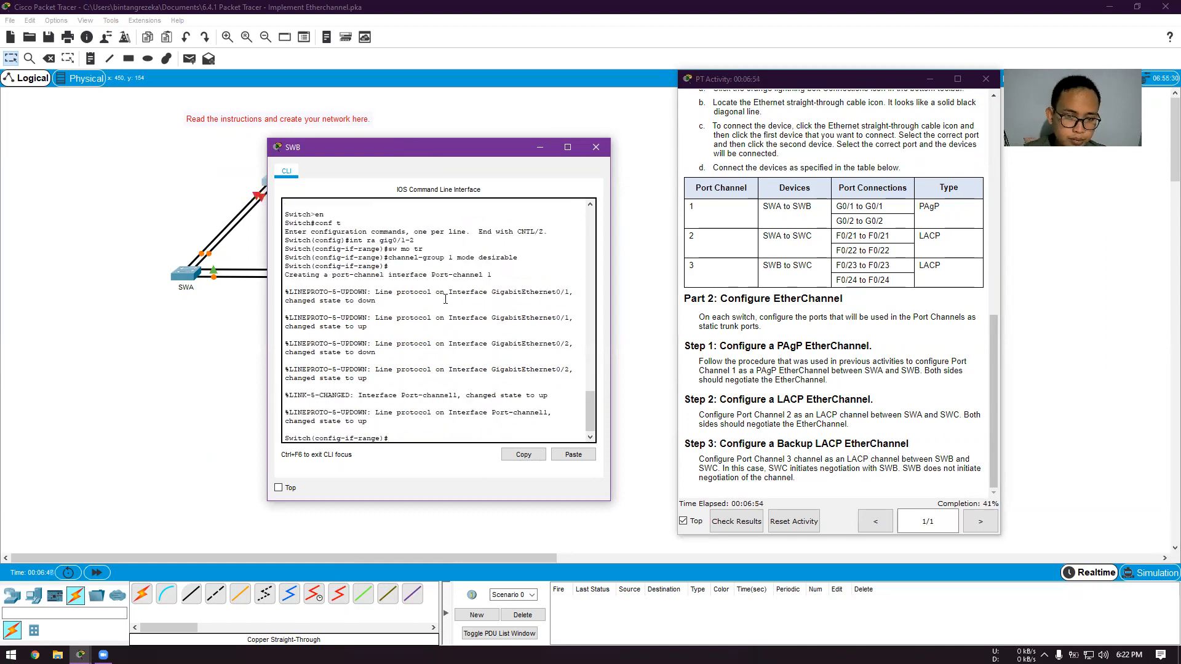
type("e")
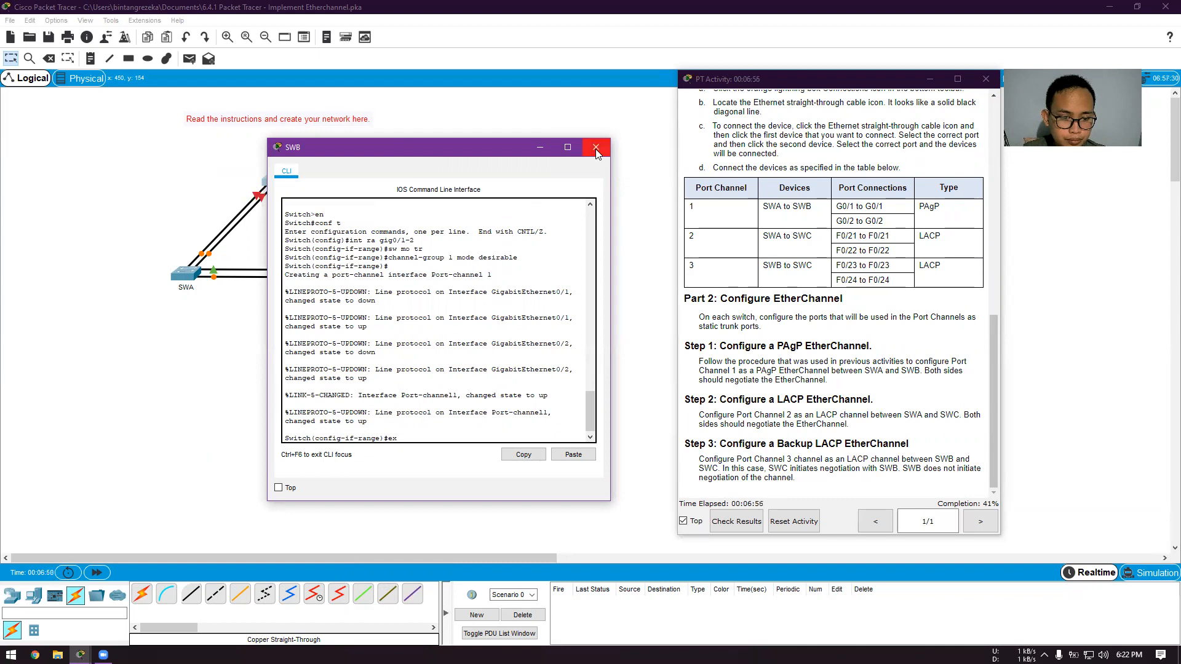
type("x")
key("Return")
left_click(595, 149)
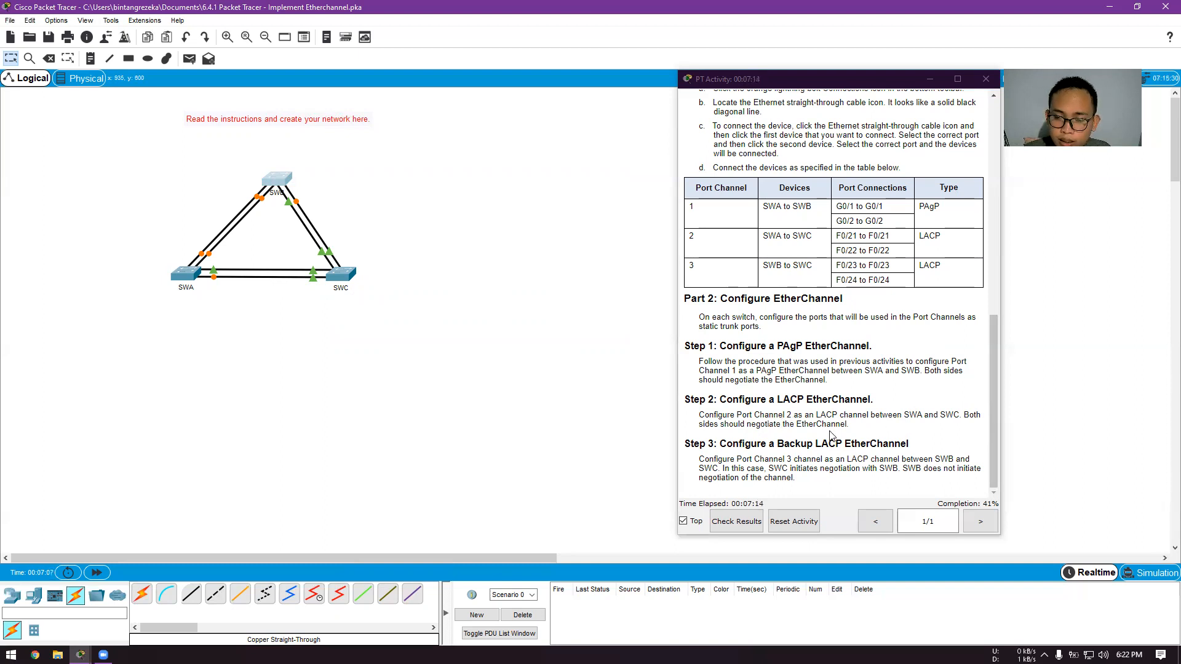
Step: Reopen the SWA command line and configure the FastEthernet0/21-22 interface range as static trunk ports
left_click(197, 281)
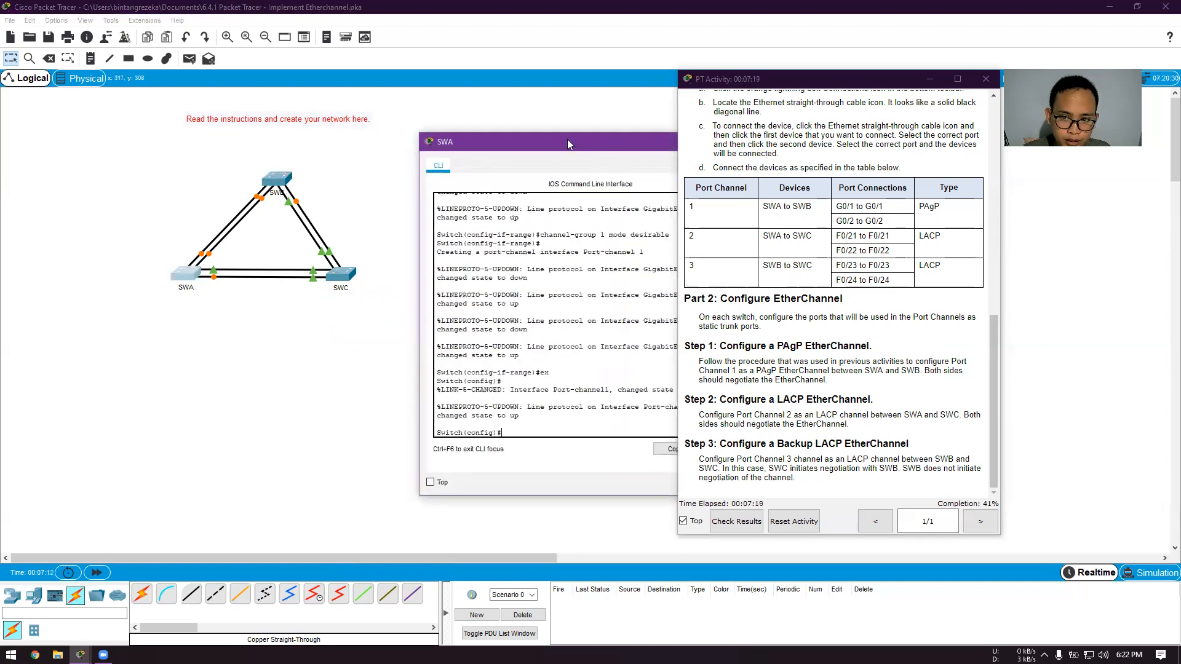
left_click_drag(568, 140, 432, 131)
type("int ra fa")
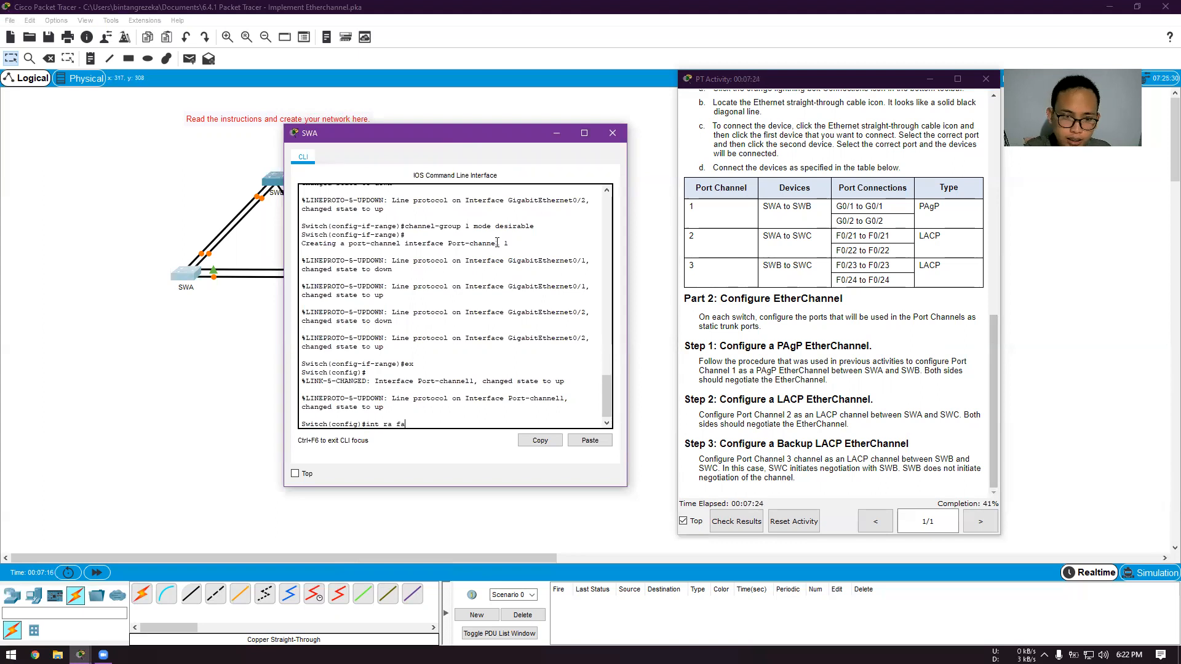
type("0/21-22")
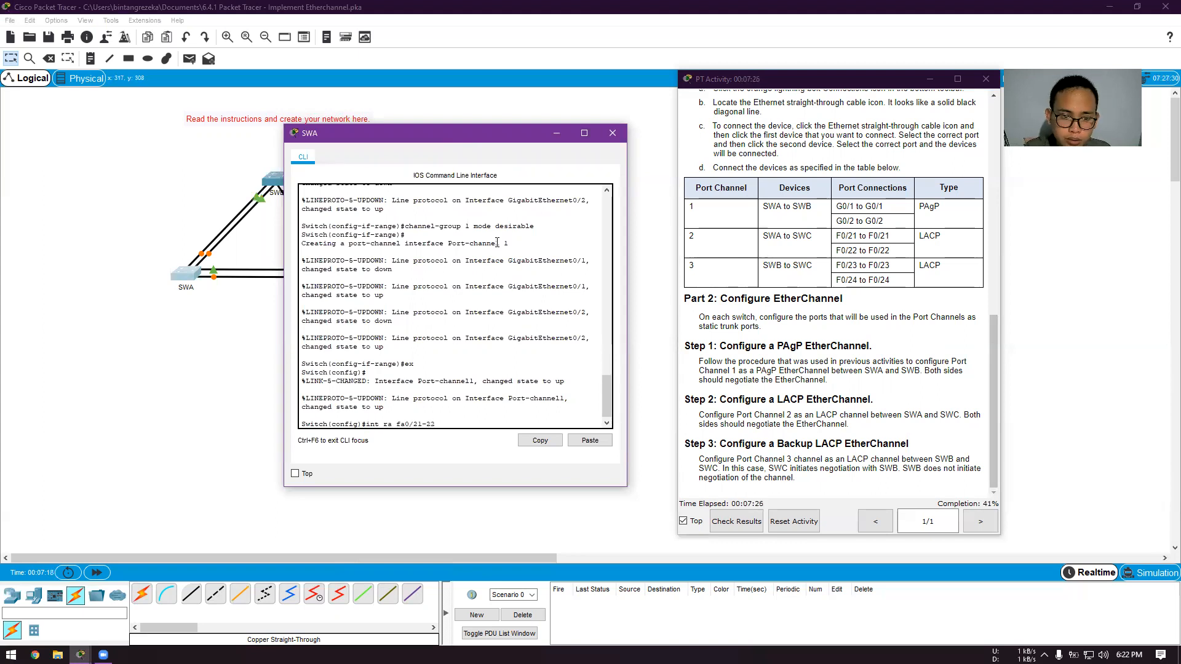
key("Return")
type("switchmort mode tru")
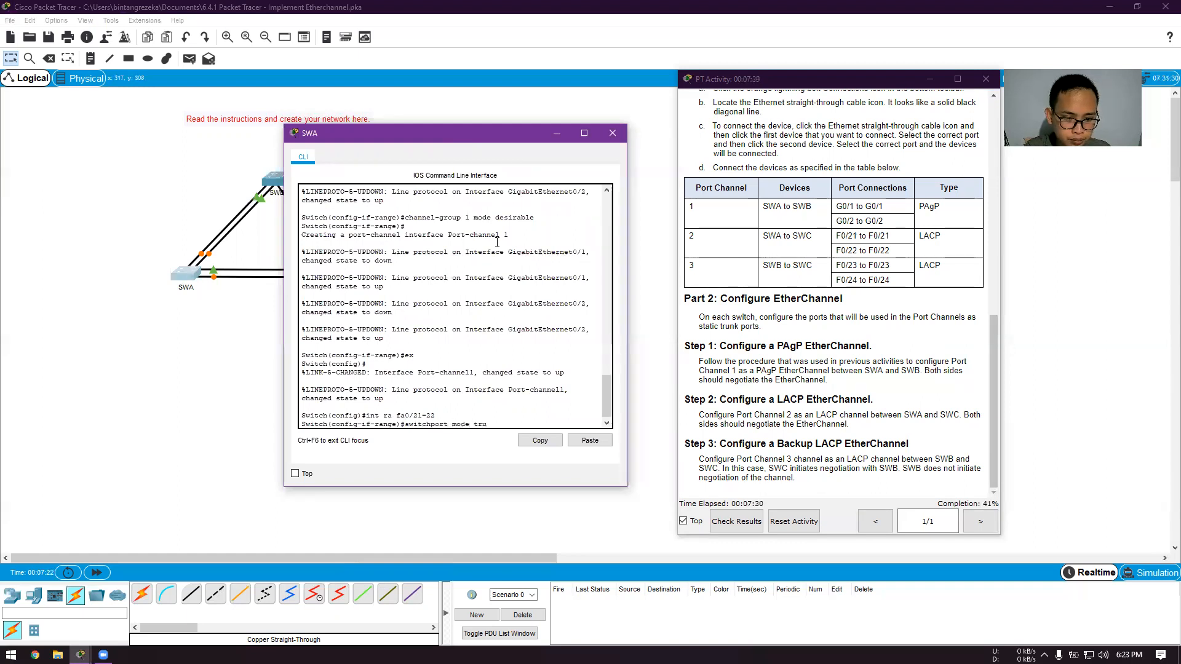
type("nk")
key("Return")
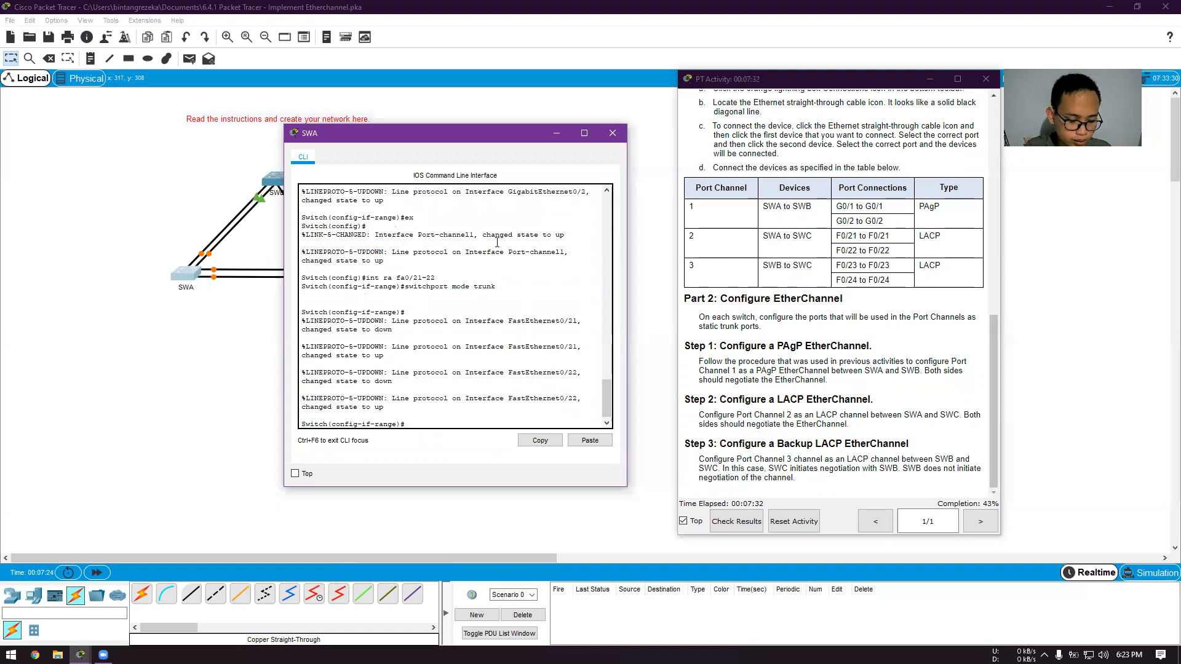
Step: Assign SWA's FastEthernet0/21-22 range to channel group 2 in LACP active mode, then close SWA
type("channel-group")
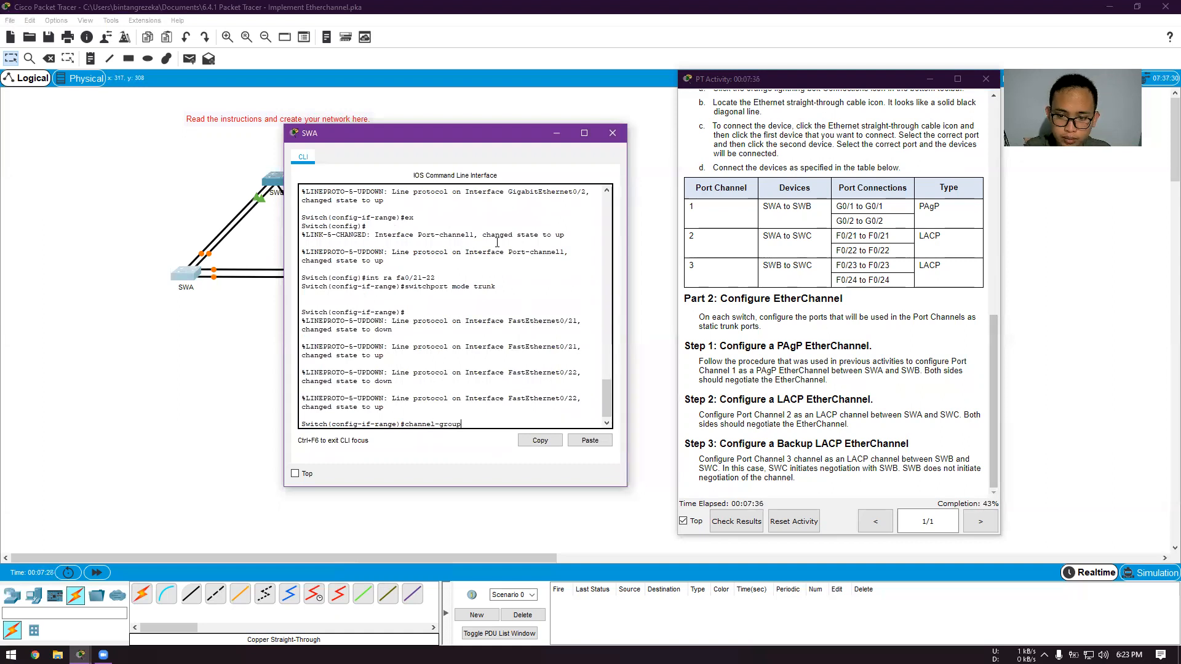
type(" 2 mode active")
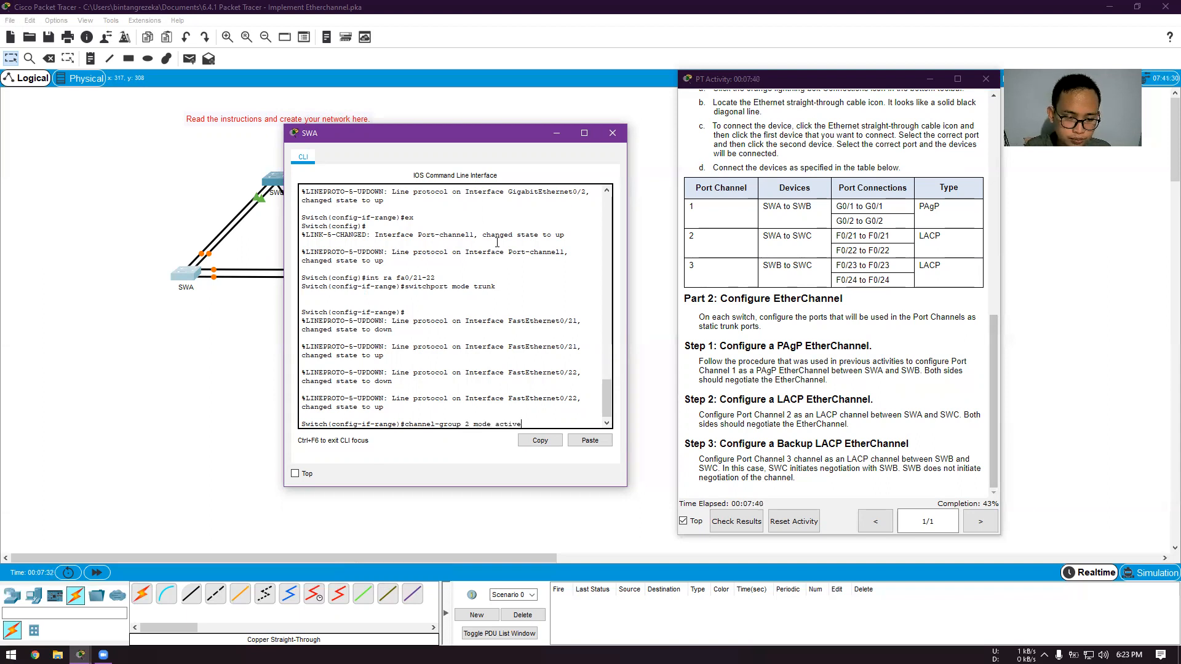
key("Return")
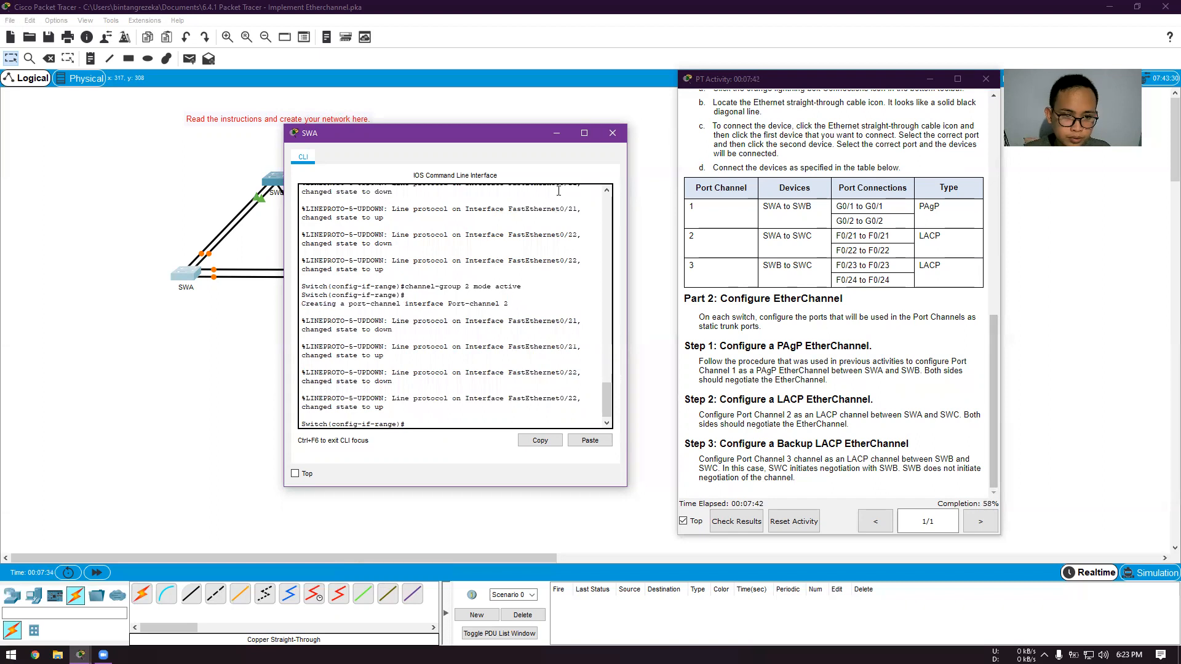
left_click(612, 133)
Step: Open the SWC command line and enter global configuration mode
left_click(341, 275)
key("Return")
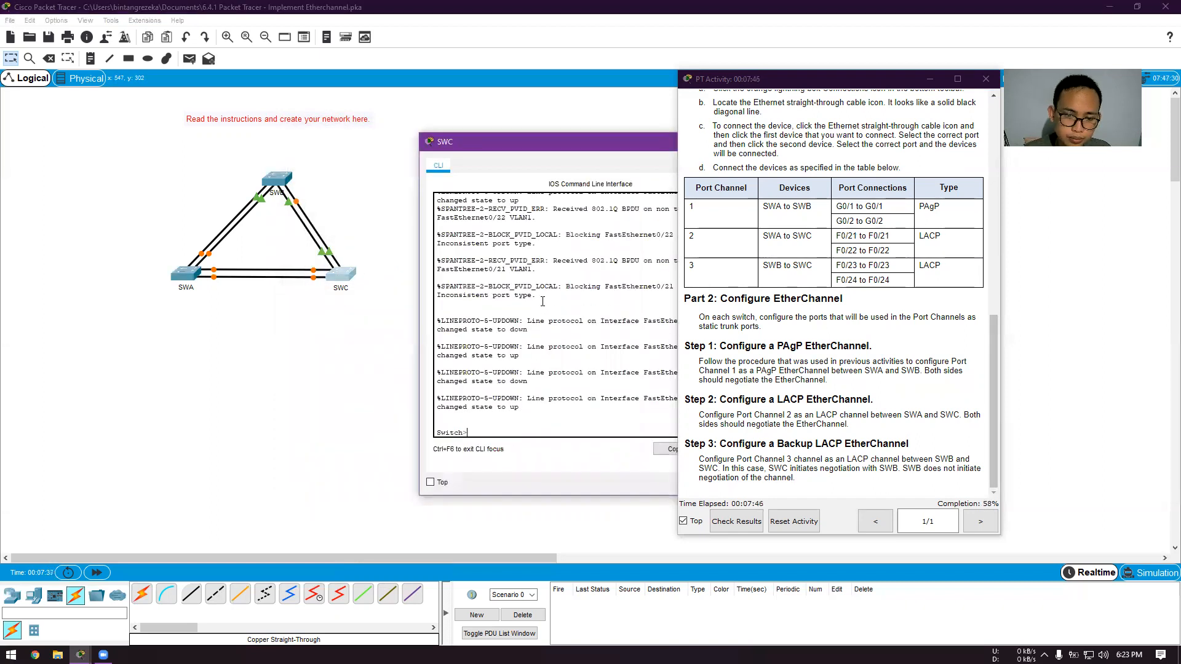
type("en")
key("Return")
type("conf t")
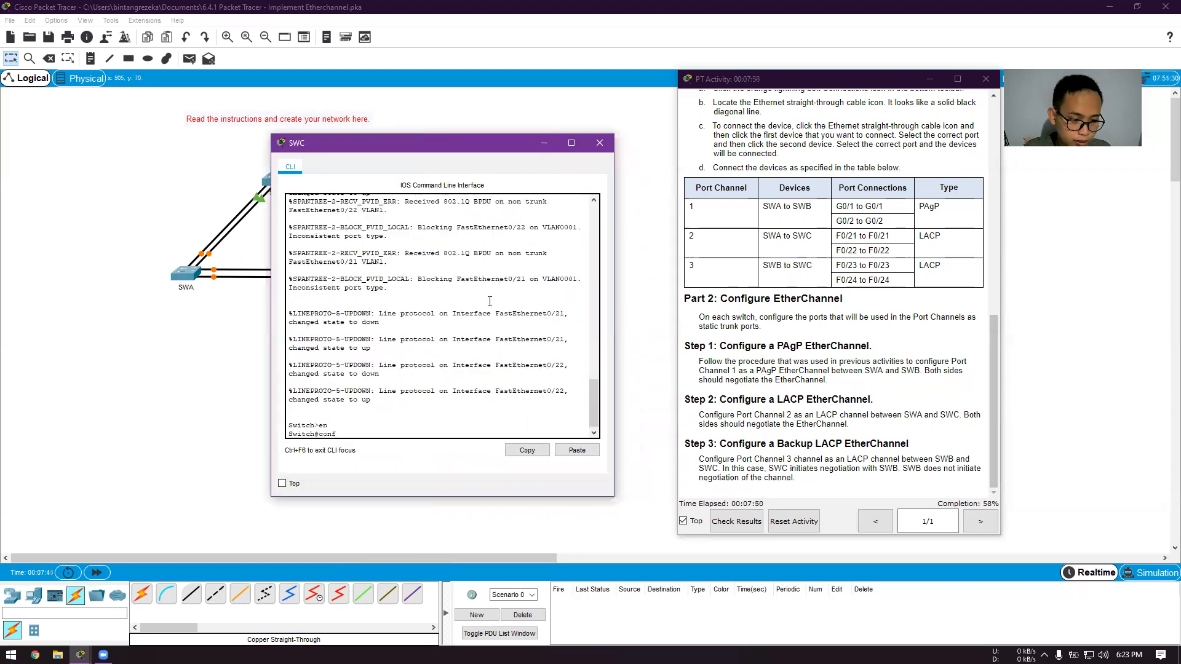
key("Return")
Step: Configure SWC's FastEthernet0/21-22 interface range as static trunk ports
type("int")
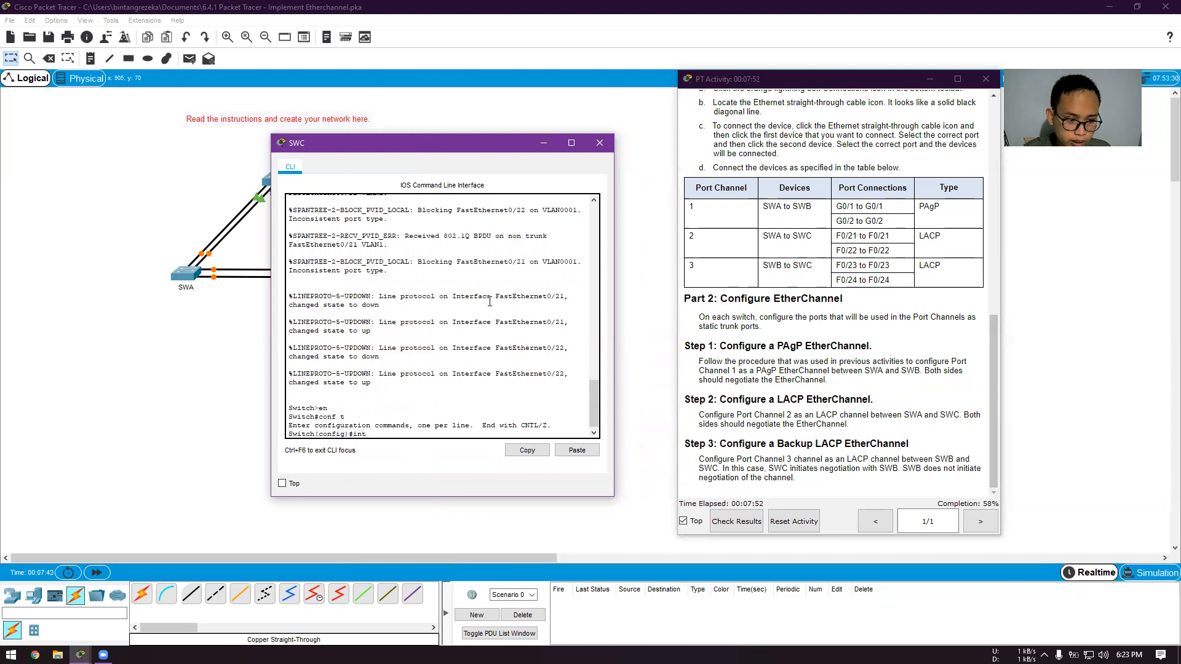
type(" fafa0/")
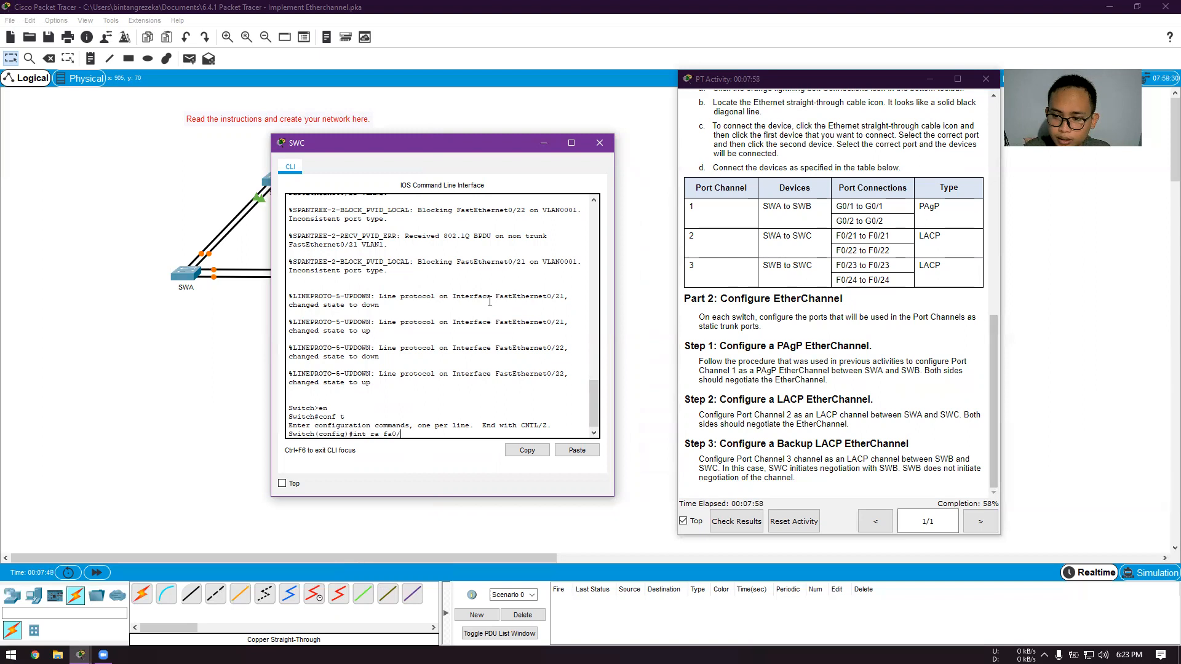
type("2")
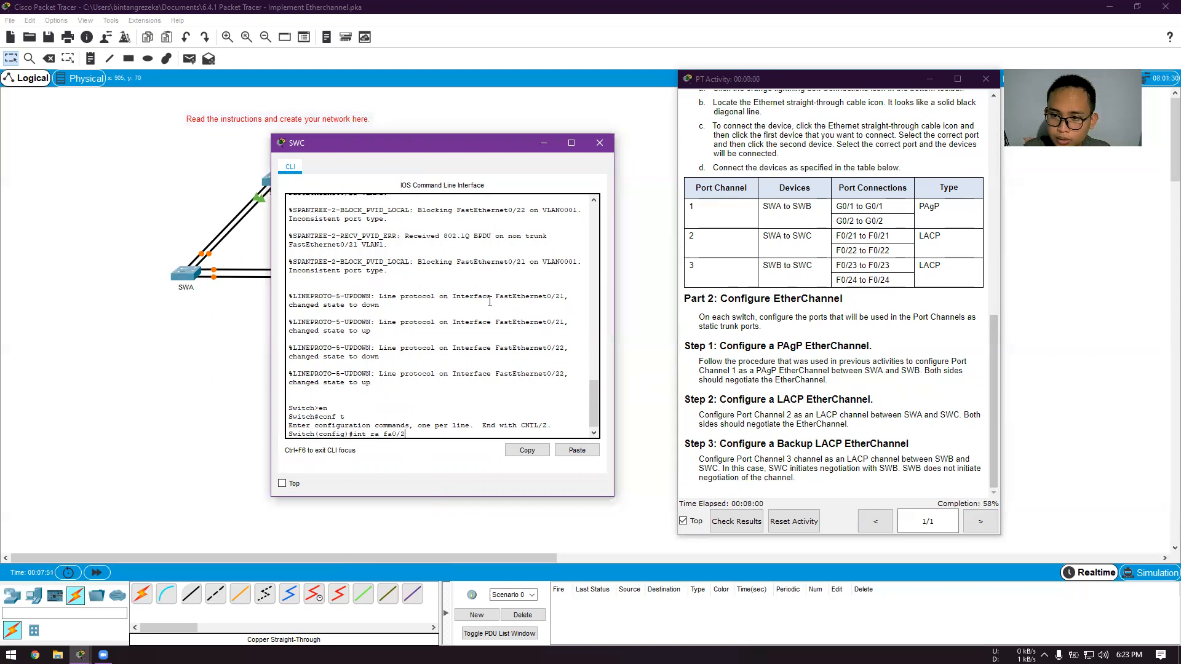
type("1-22")
key("Return")
type("switchport mode trunk")
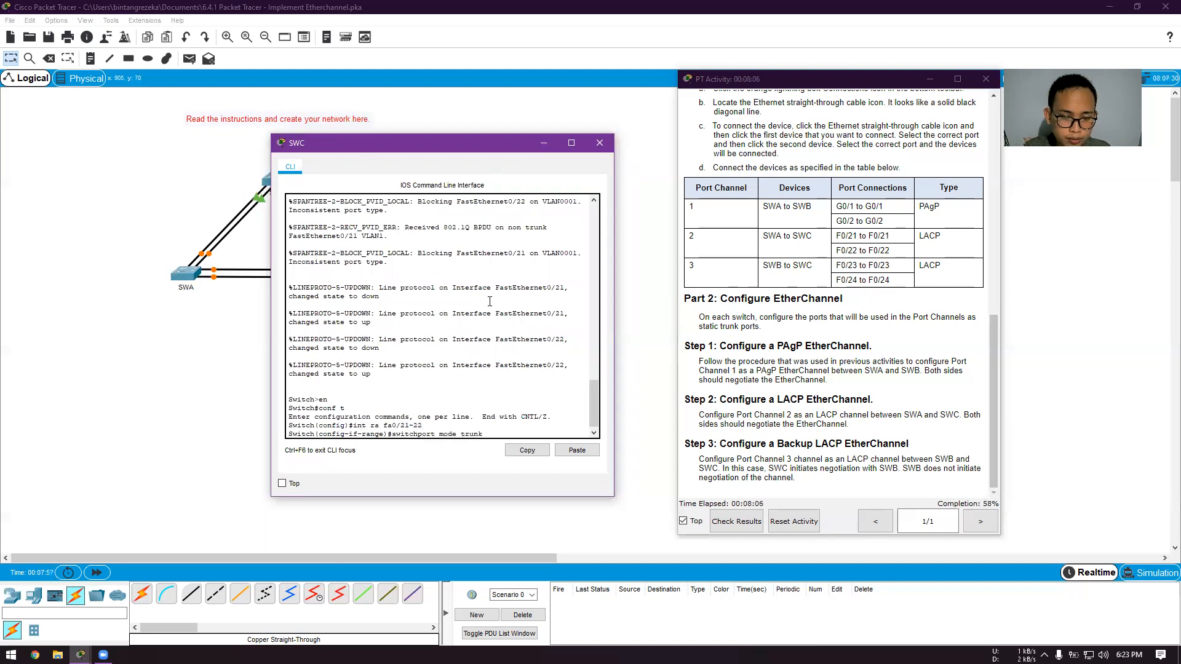
key("Return")
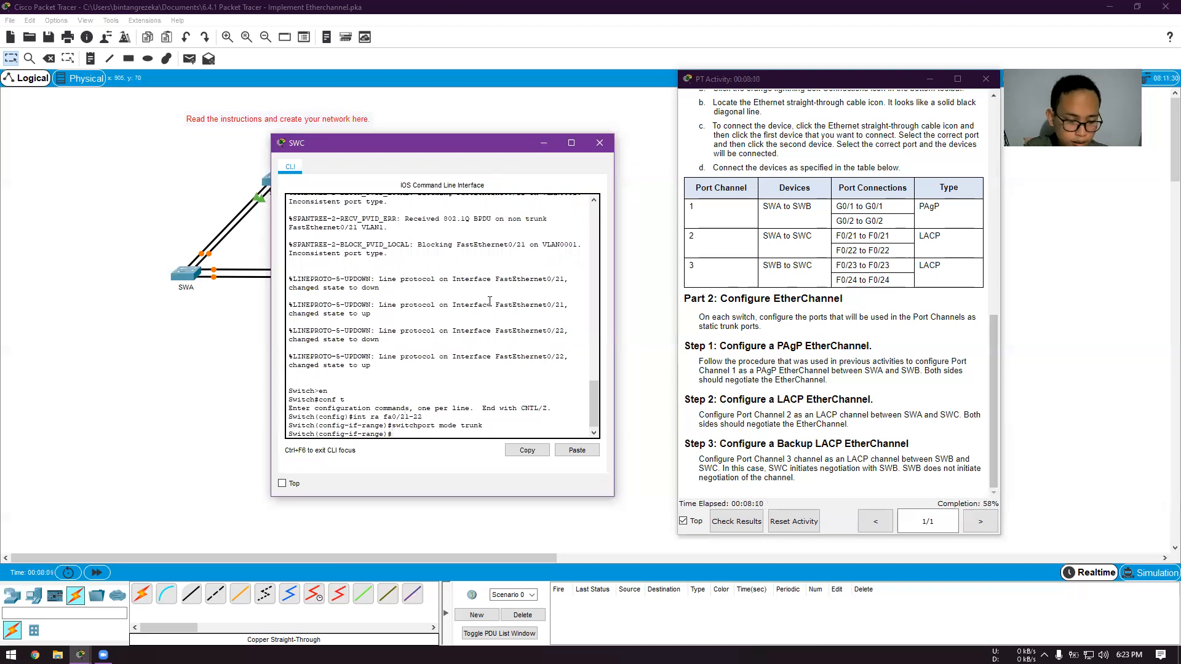
Step: Assign SWC's FastEthernet0/21-22 range to channel group 2 in LACP active mode, then exit interface configuration and close SWC
type("channel-")
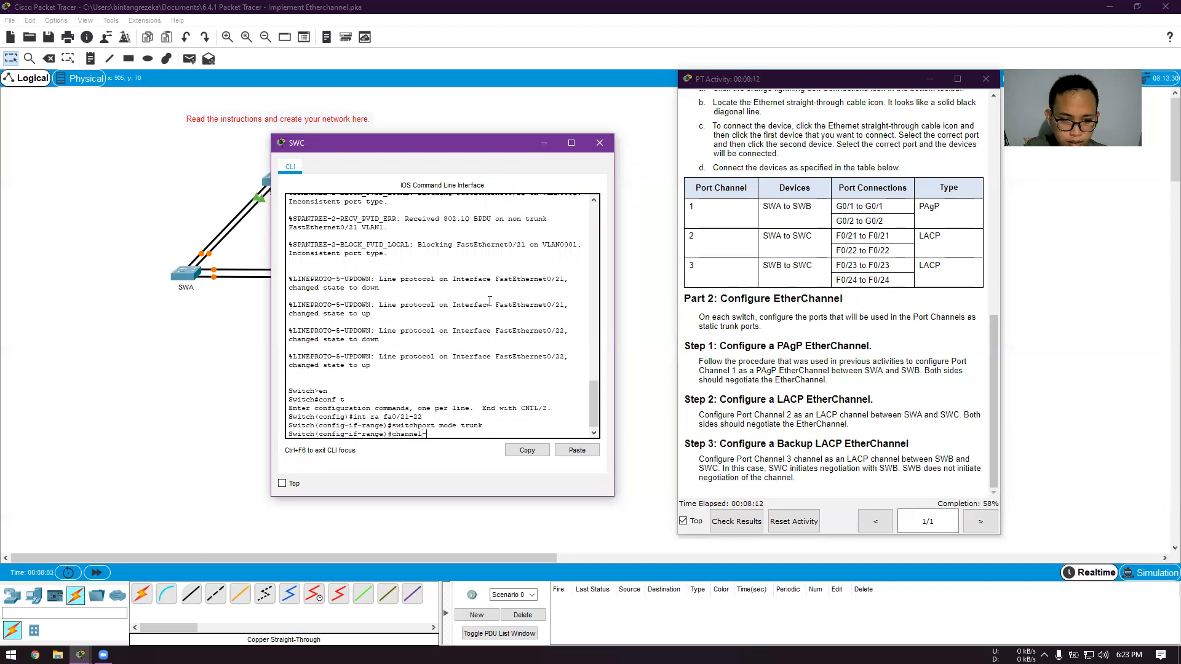
type("group 2 mode active")
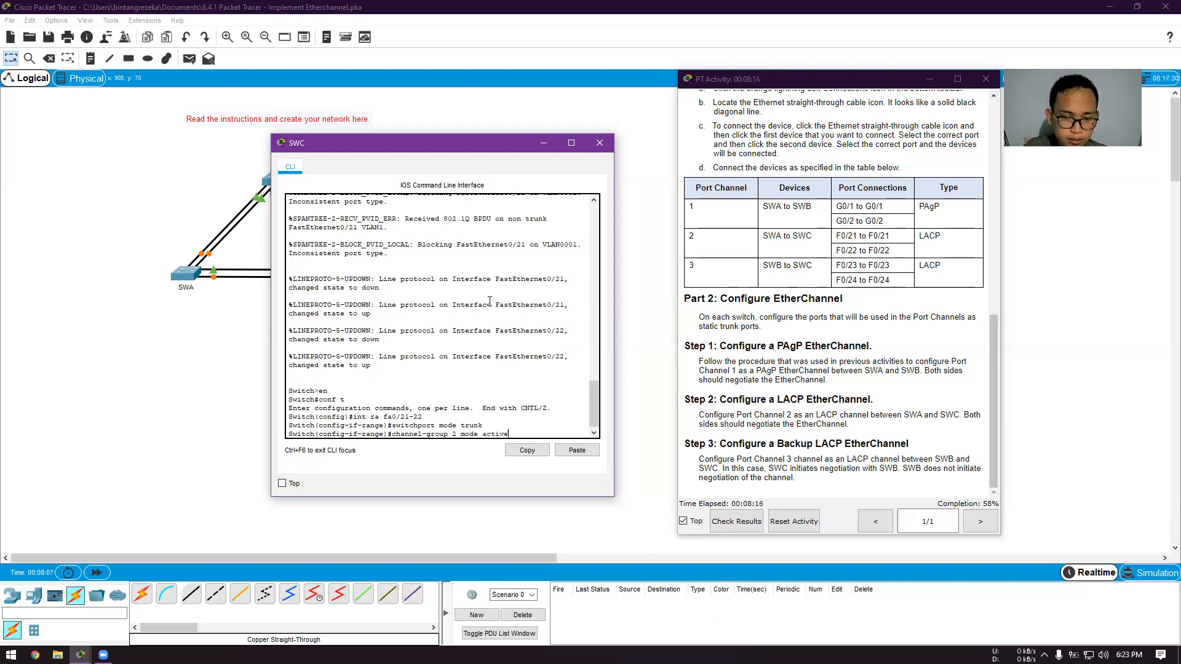
key("Return")
key("Return")
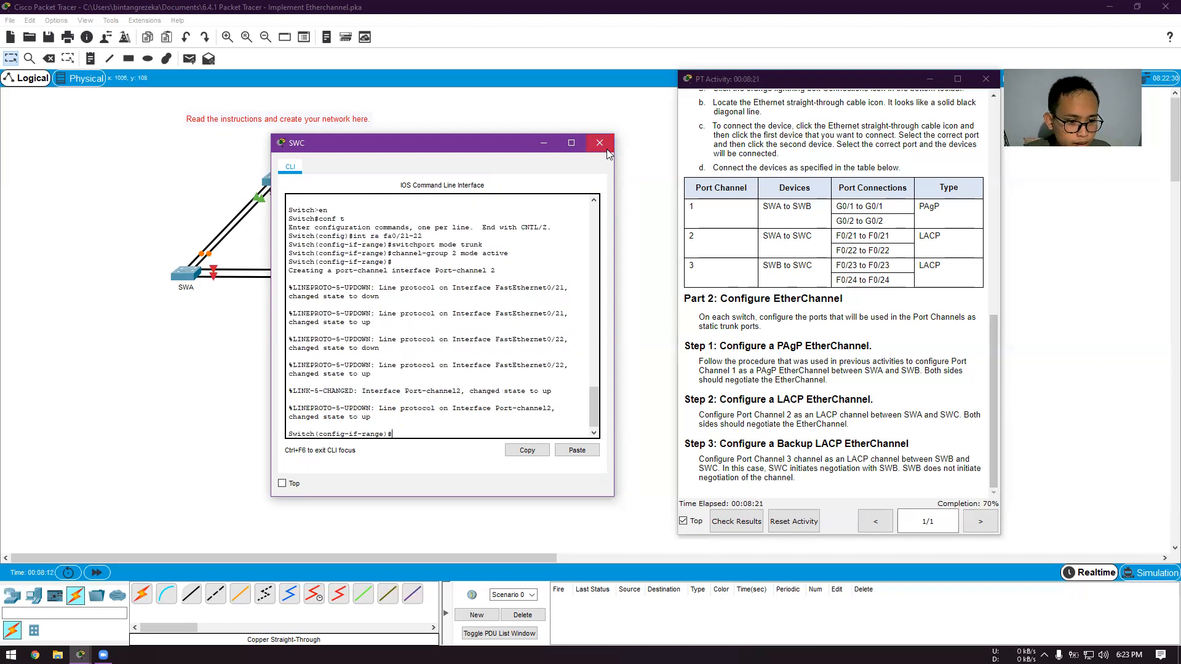
type("ex")
key("Return")
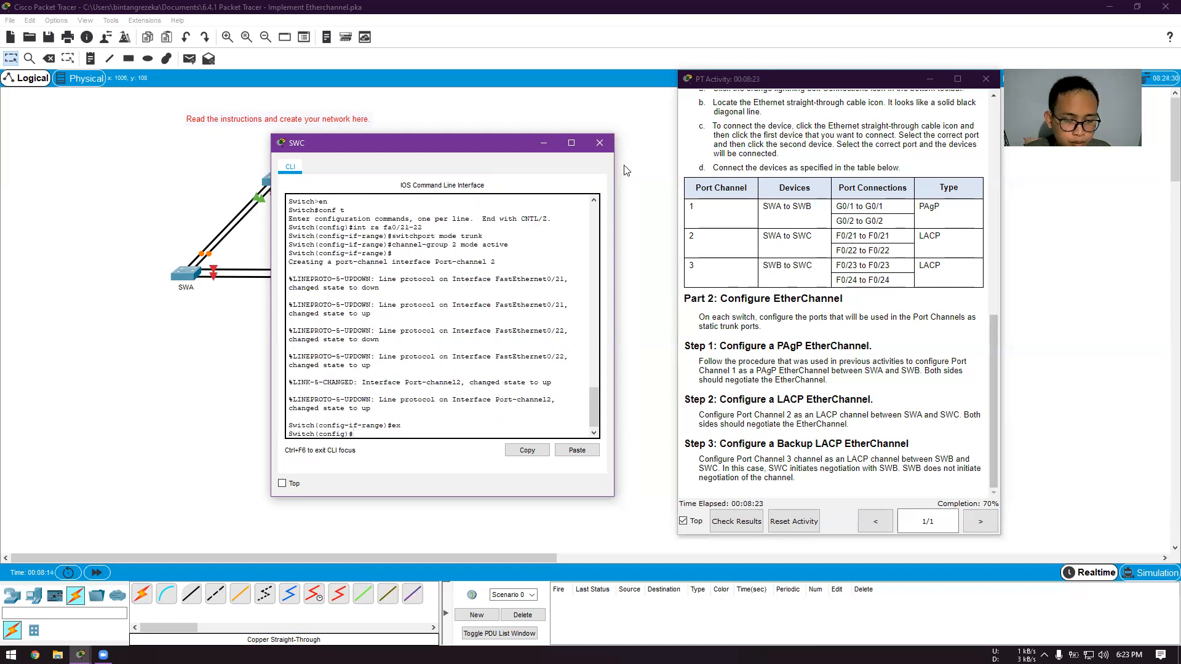
left_click(600, 143)
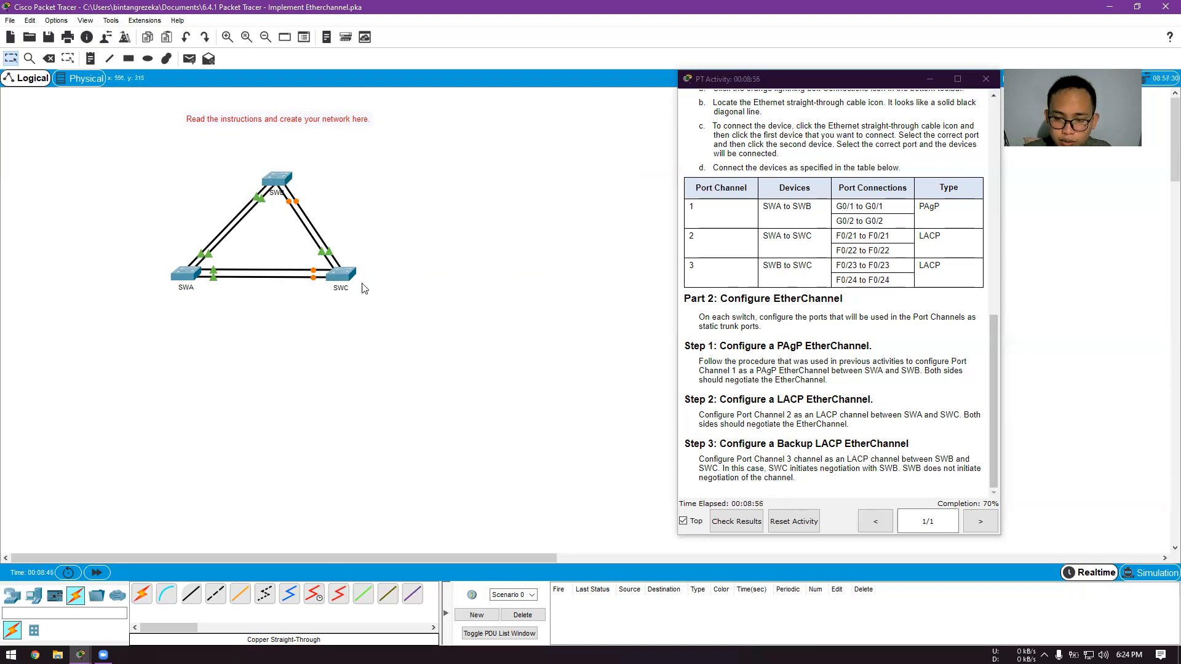
Step: Reopen the SWB command line and configure the FastEthernet0/23-24 interface range as static trunk ports
left_click(283, 188)
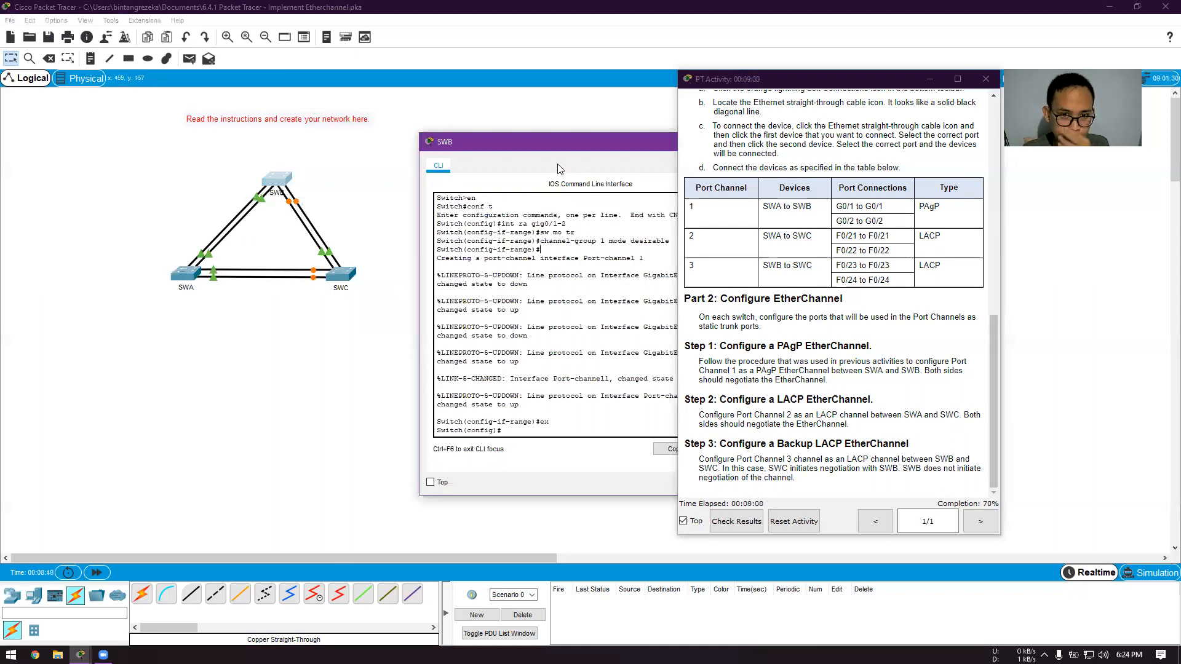
left_click_drag(570, 147, 492, 159)
type("int ra fa")
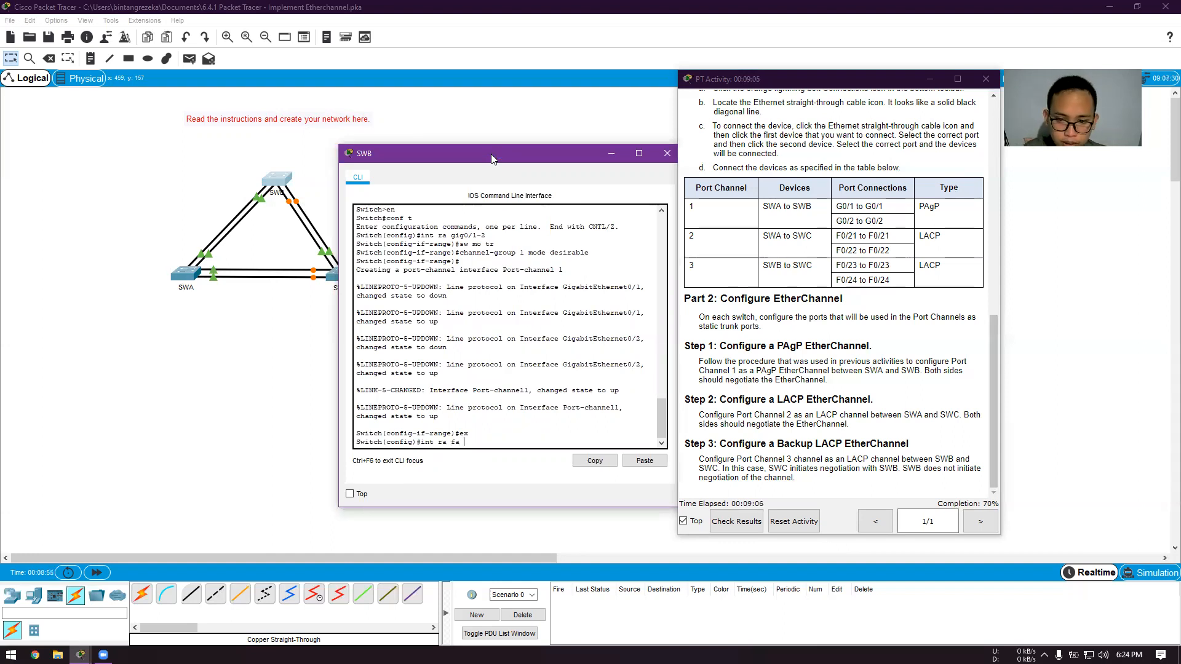
type(" 0/23-24")
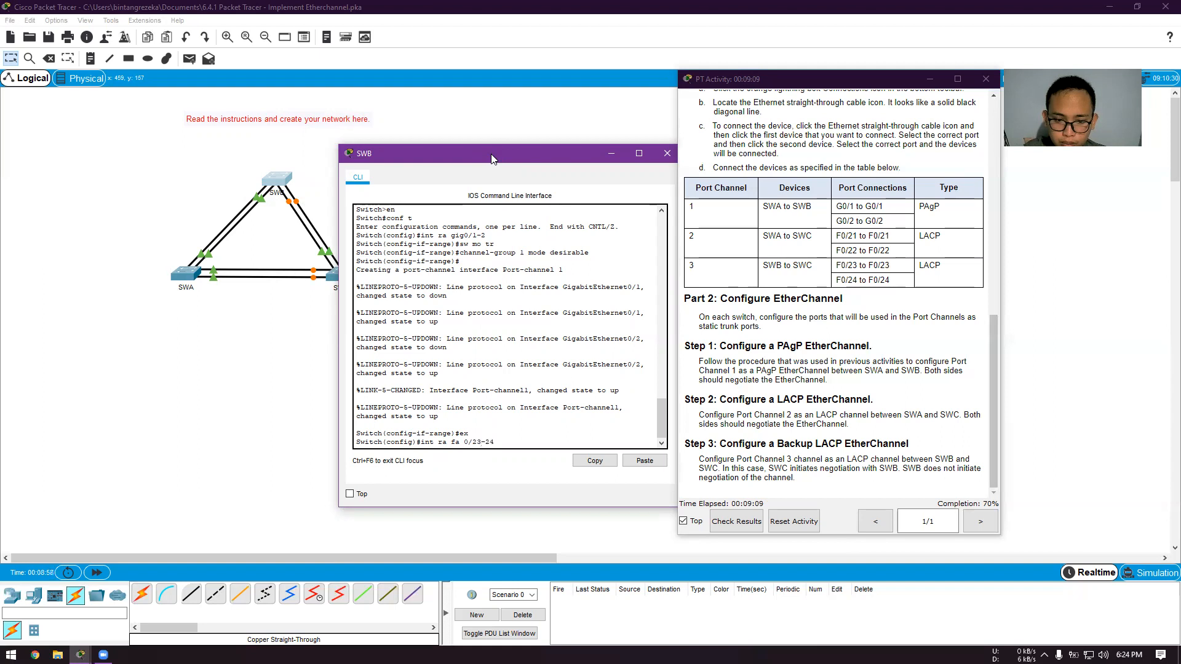
key("Return")
type("switchport mode")
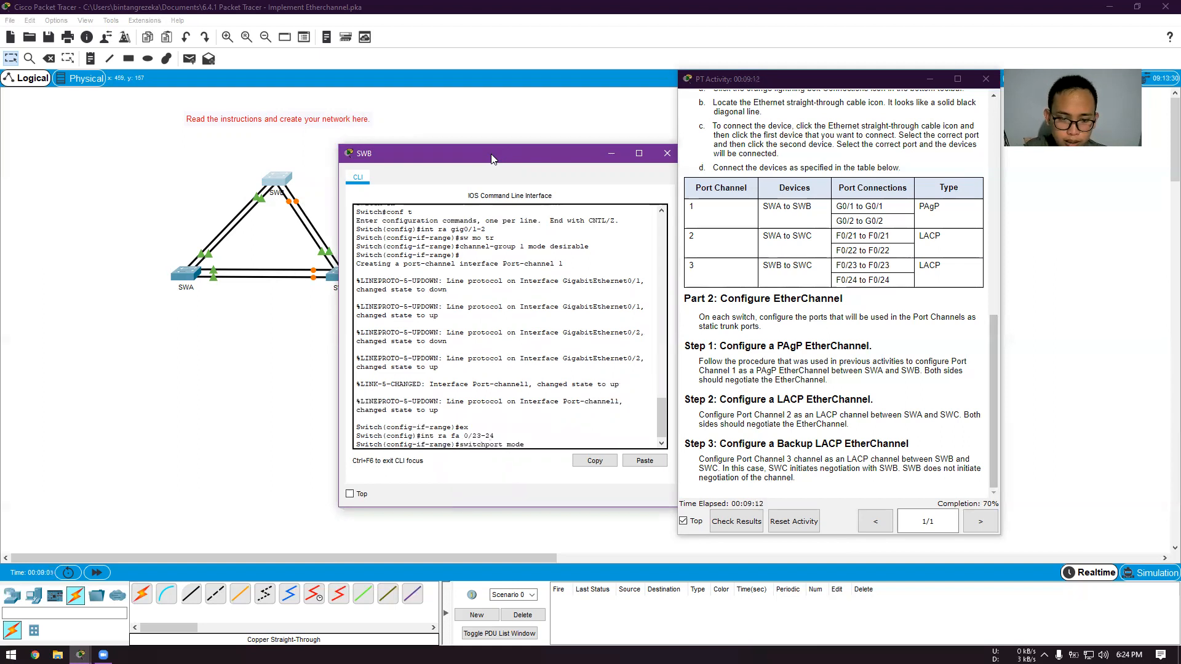
type(" trunk")
key("Return")
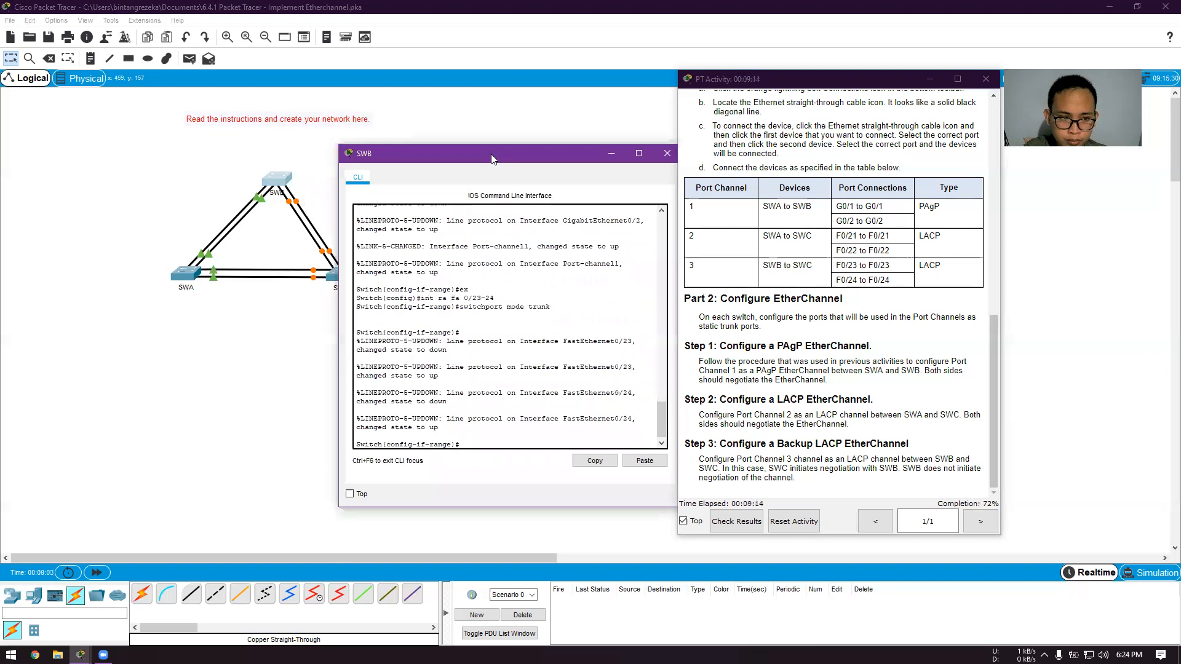
Step: Try to assign SWB's FastEthernet0/23-24 range to channel group 3 with the mode spelled "pasive"
type("channel-group")
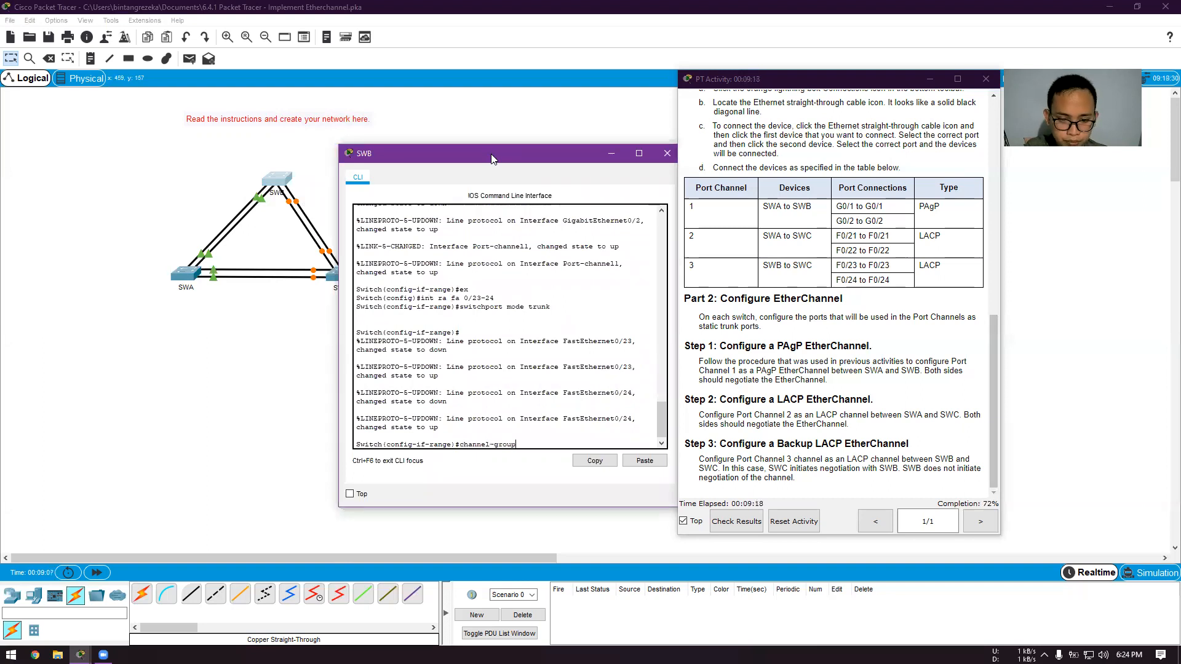
type(" 3 mode pasiv")
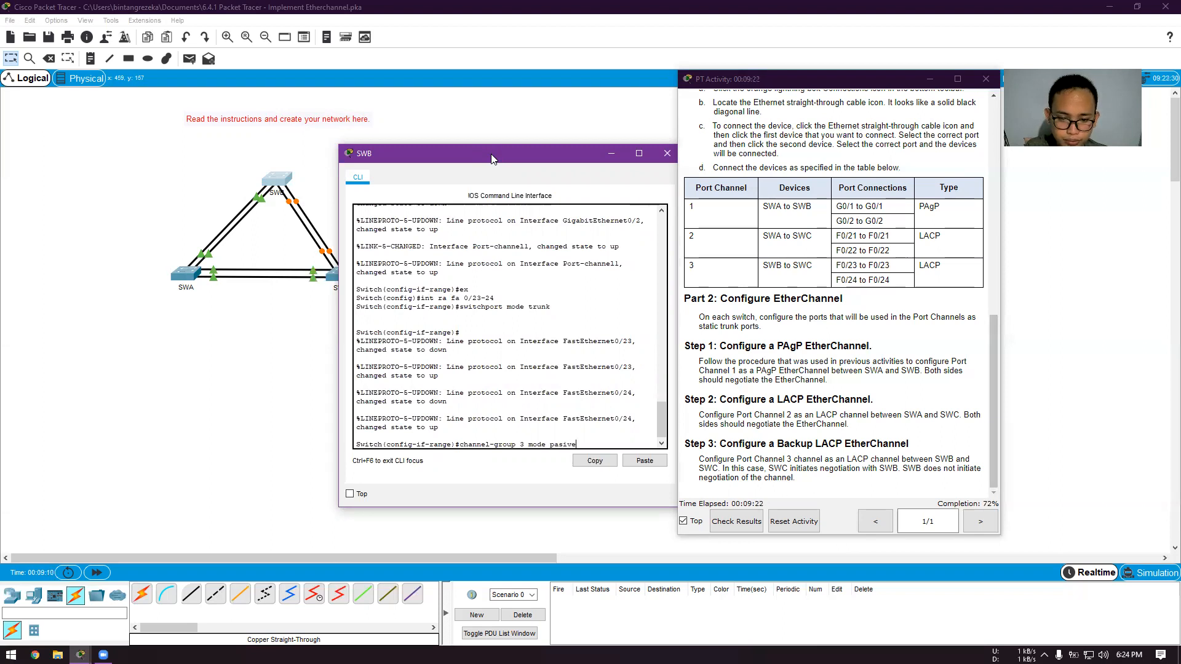
type("e")
key("Return")
Step: Assign SWB's FastEthernet0/23-24 range to channel group 3 in LACP passive mode, then exit interface configuration and close SWB
type("channel-g")
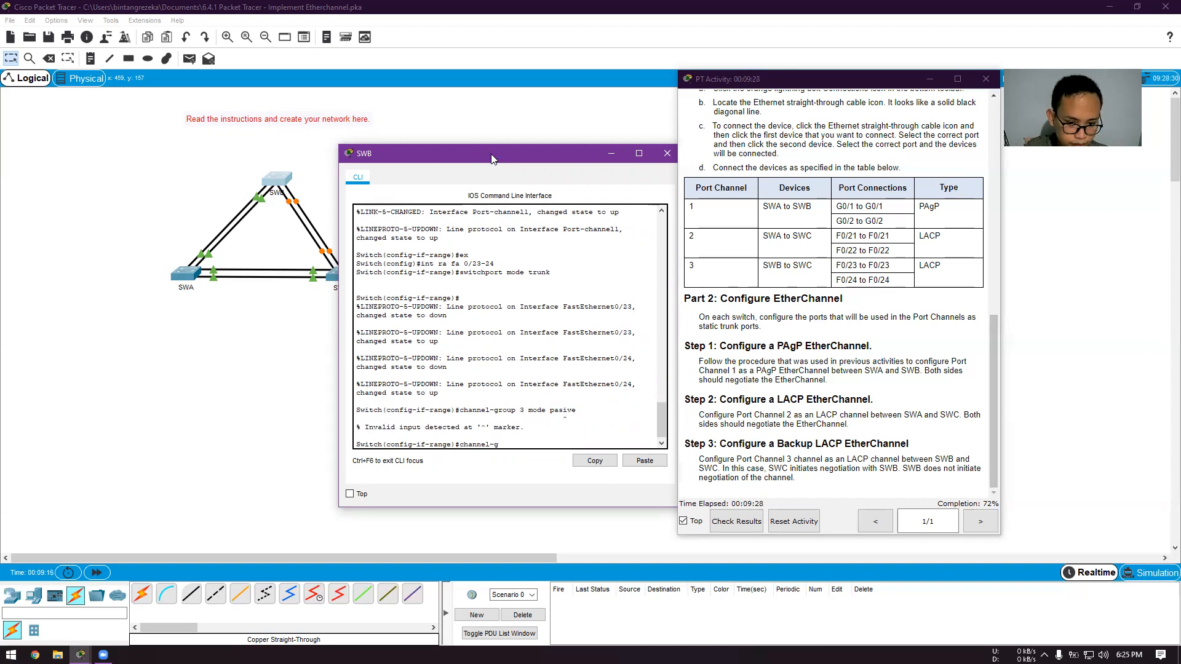
type("roup 3 mode pas")
key("Tab")
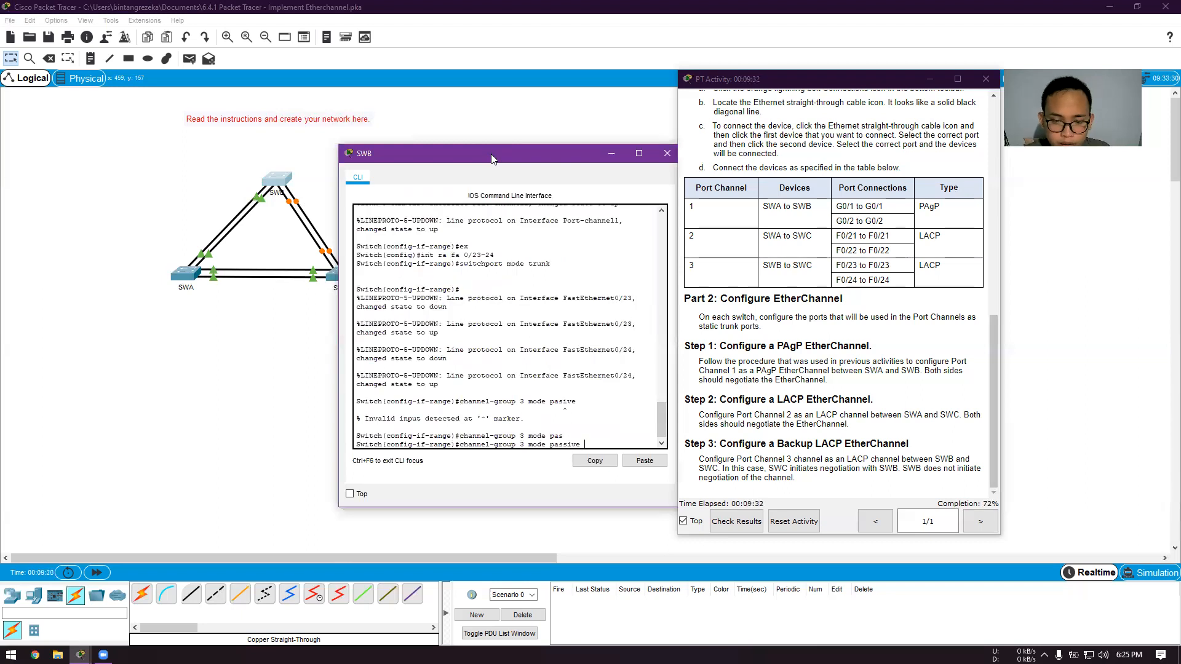
key("Return")
type("ex")
key("Return")
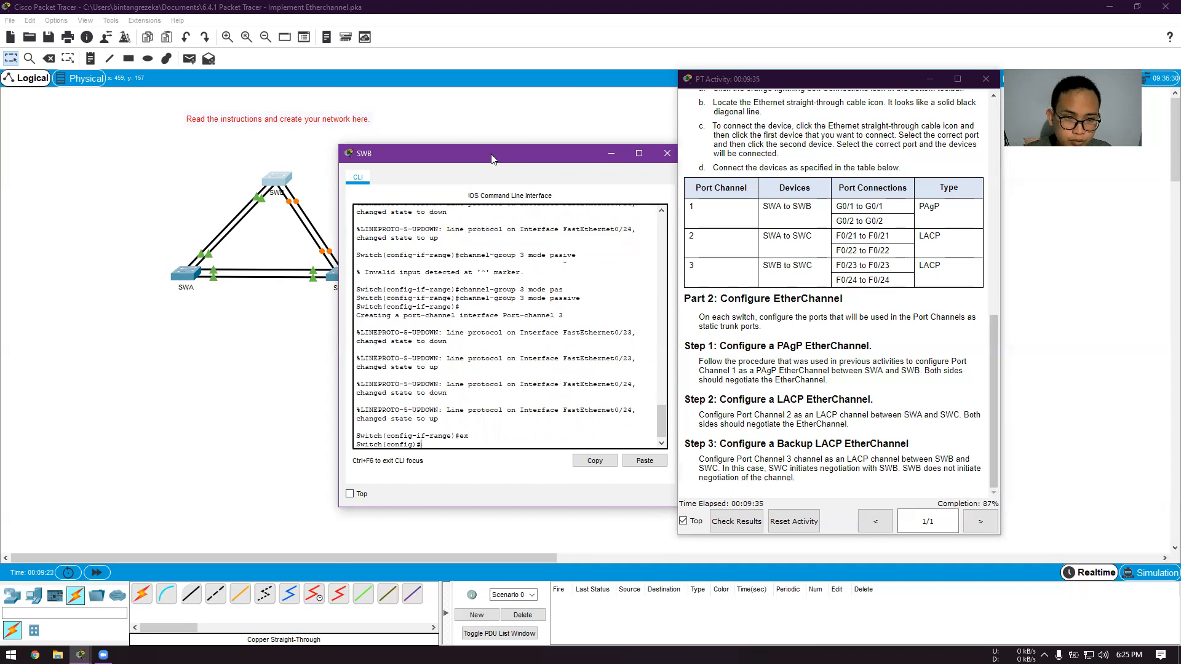
left_click(666, 154)
Step: Reopen the SWC command line and configure the FastEthernet0/23-24 interface range as static trunk ports
left_click(344, 275)
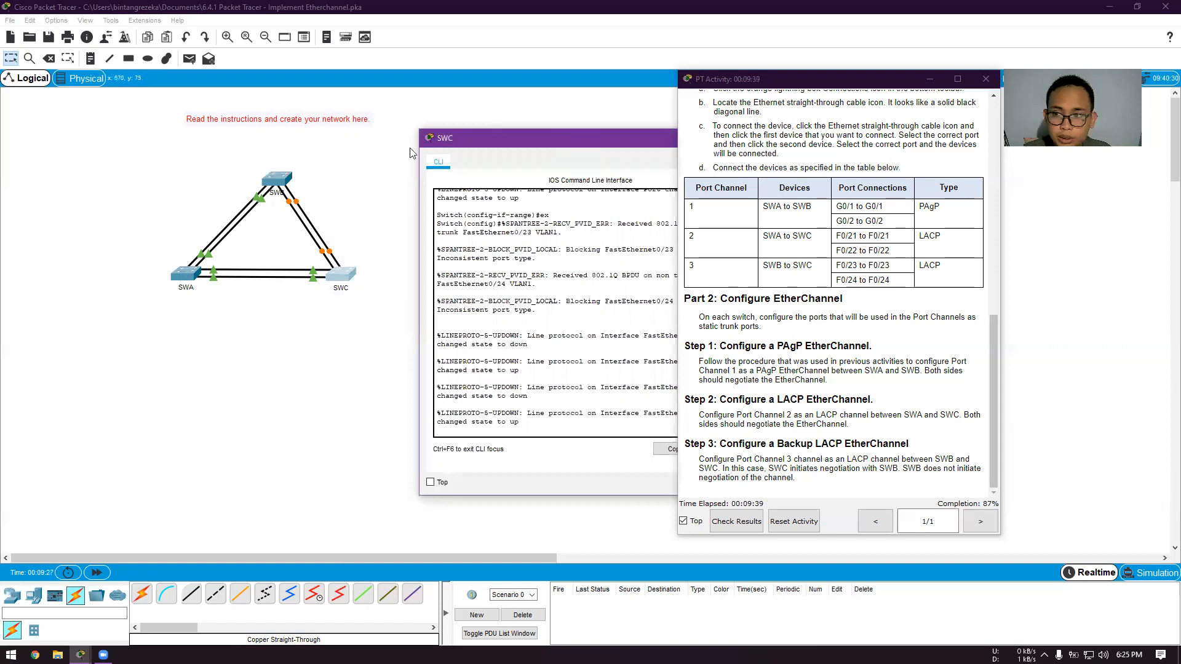
left_click_drag(563, 146, 409, 149)
key("Return")
type("e")
type("n")
key("BackSpace")
key("BackSpace")
type("int ")
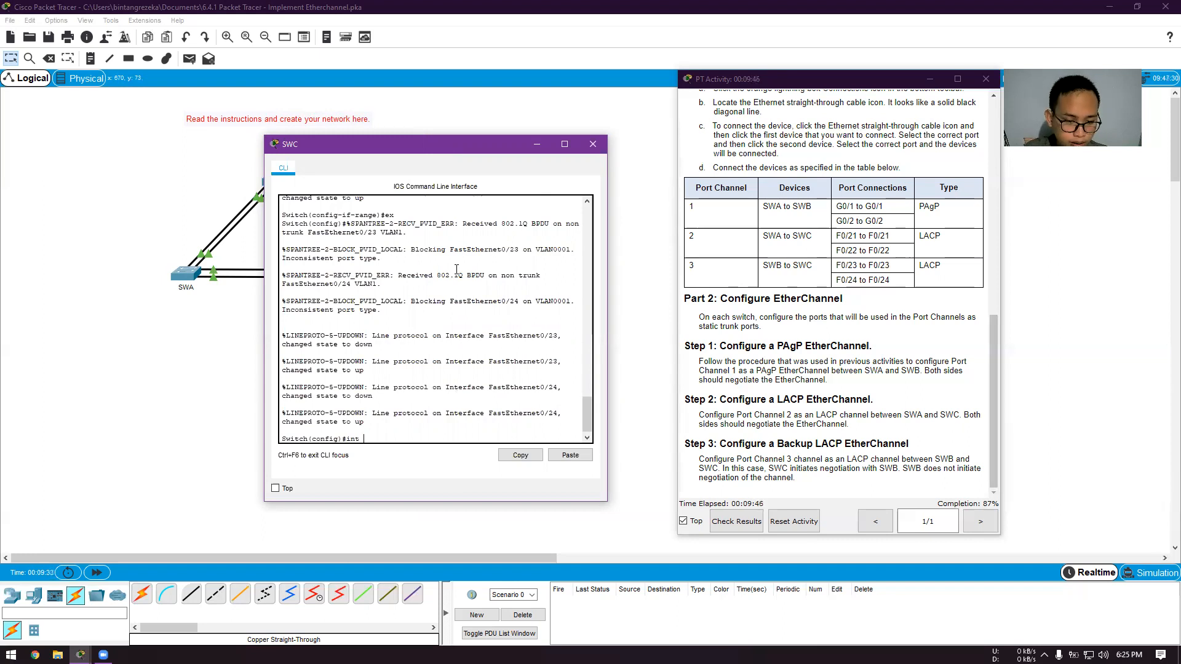
type("ra fa0/23-24")
key("Return")
type("switchport")
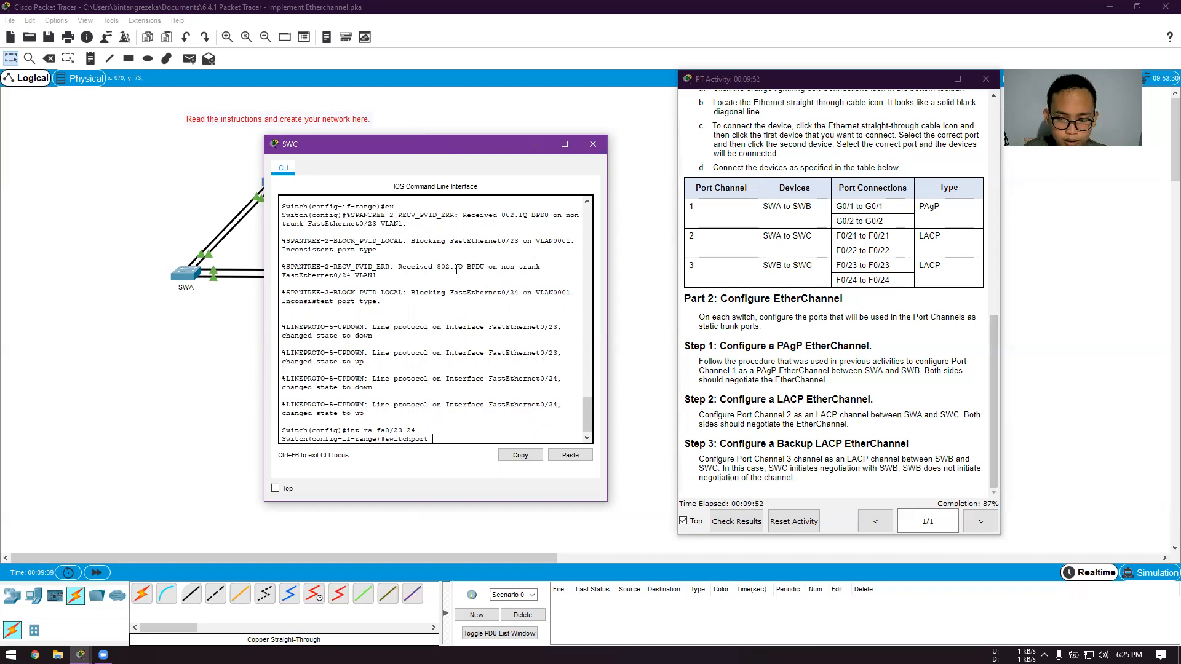
type(" mode t")
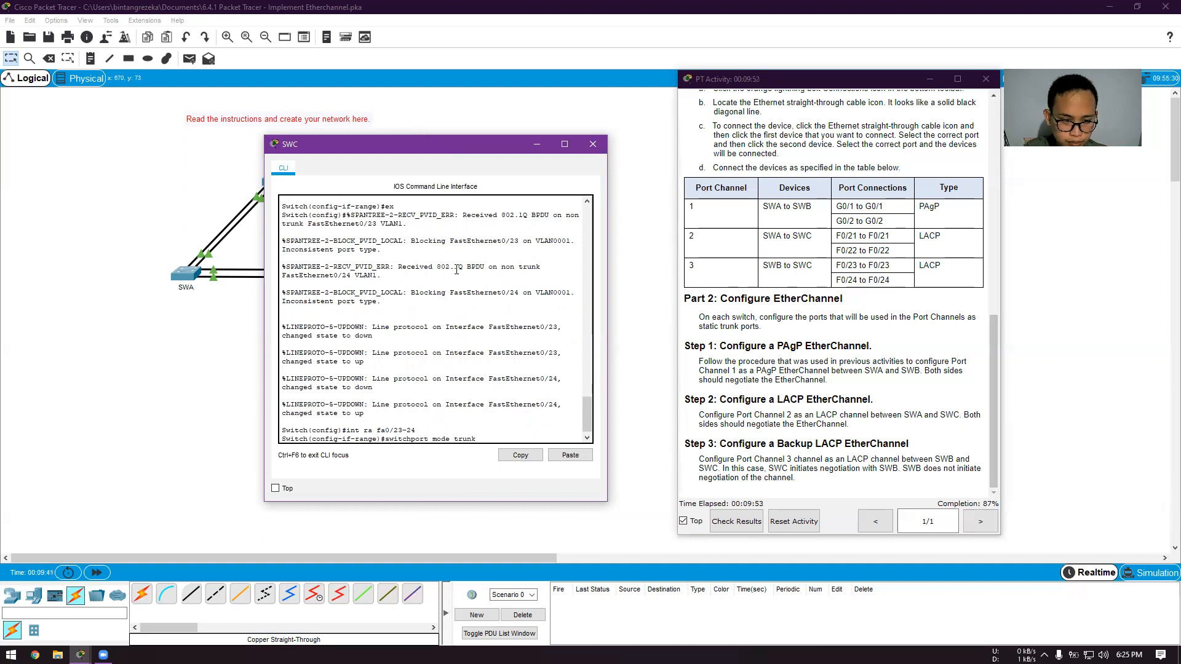
type("runk")
key("Return")
Step: Assign SWC's FastEthernet0/23-24 range to channel group 3 in LACP active mode, then exit interface configuration and close SWC
type("channel")
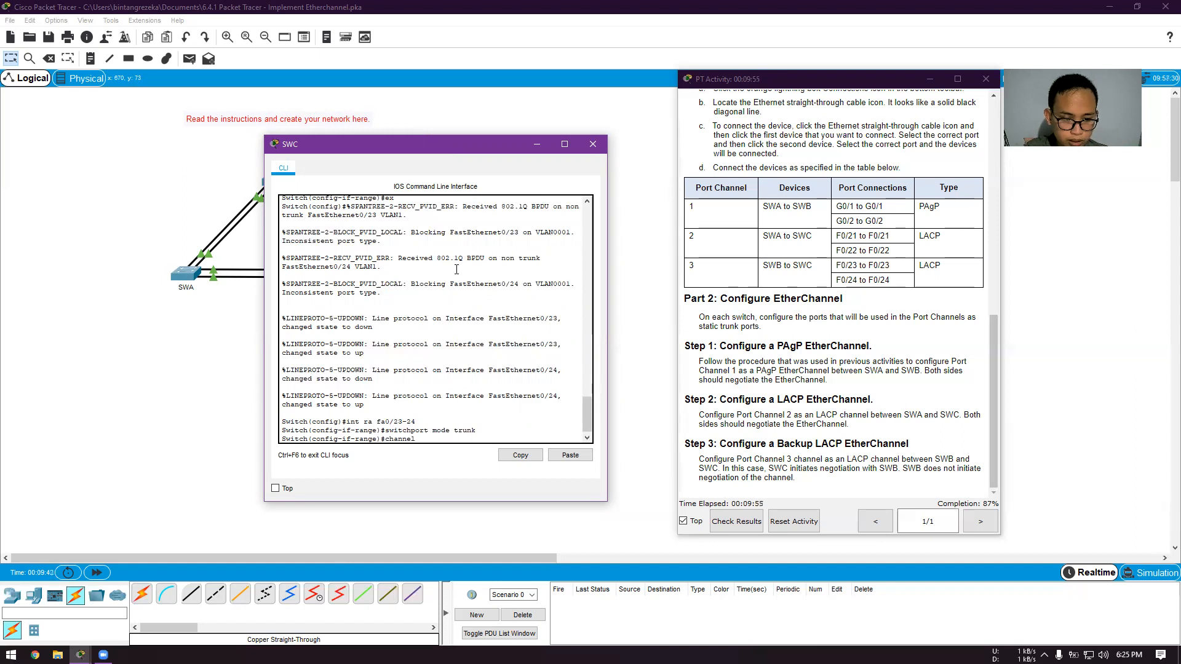
type("-group")
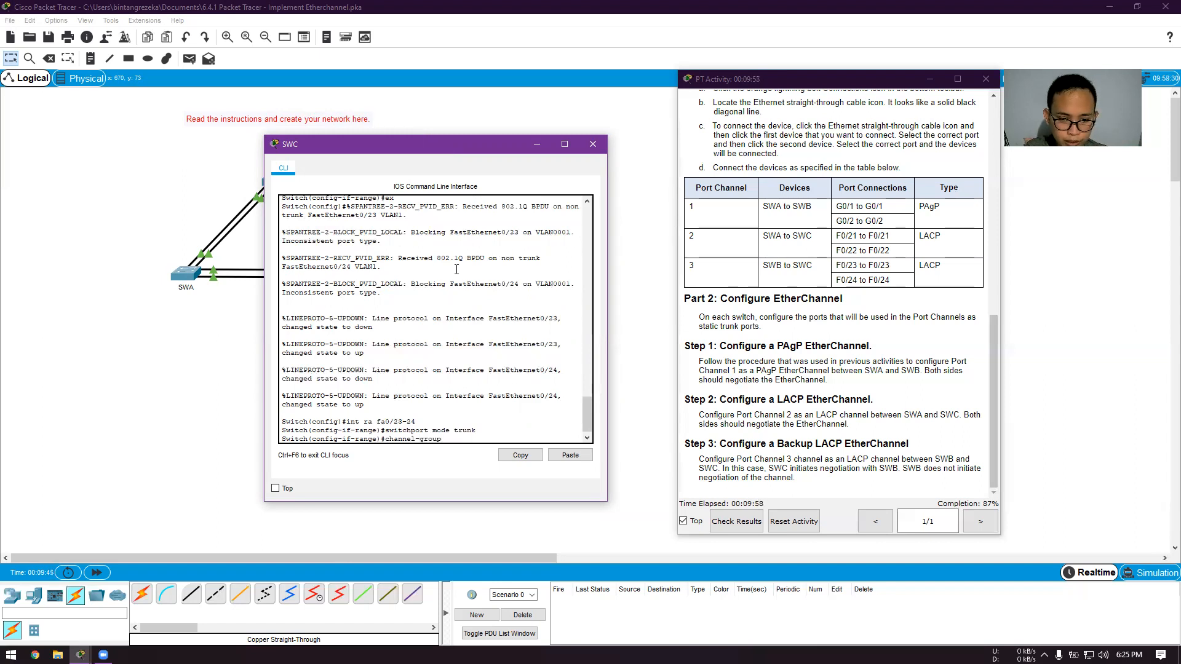
type(" 3 mode active")
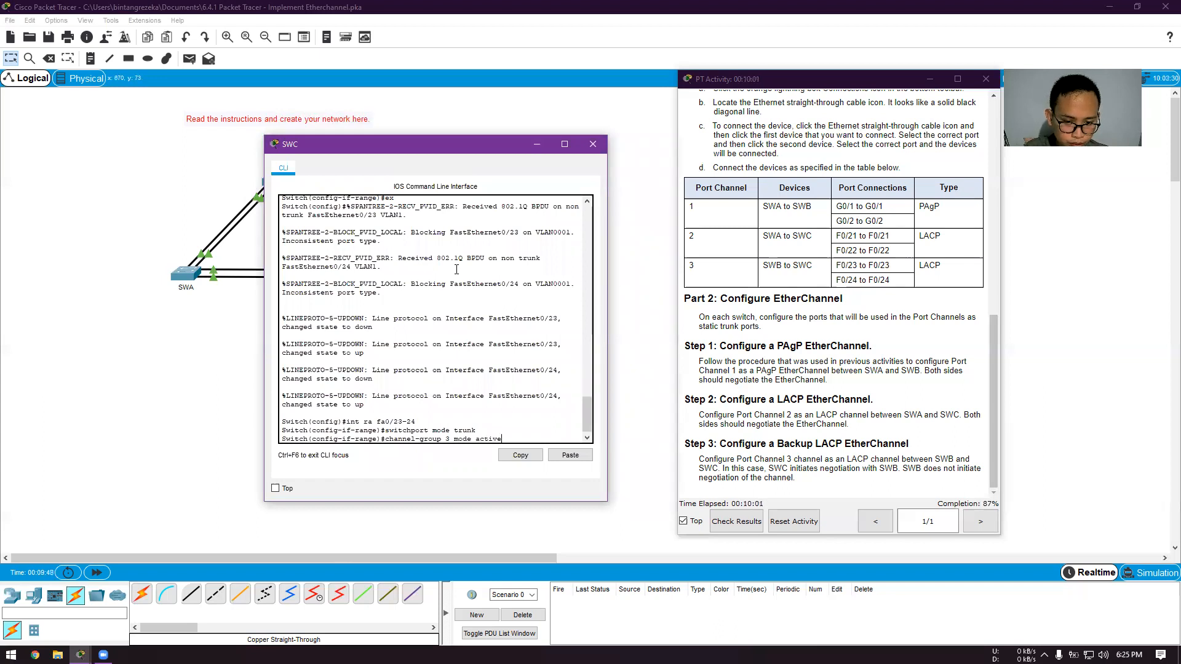
key("Return")
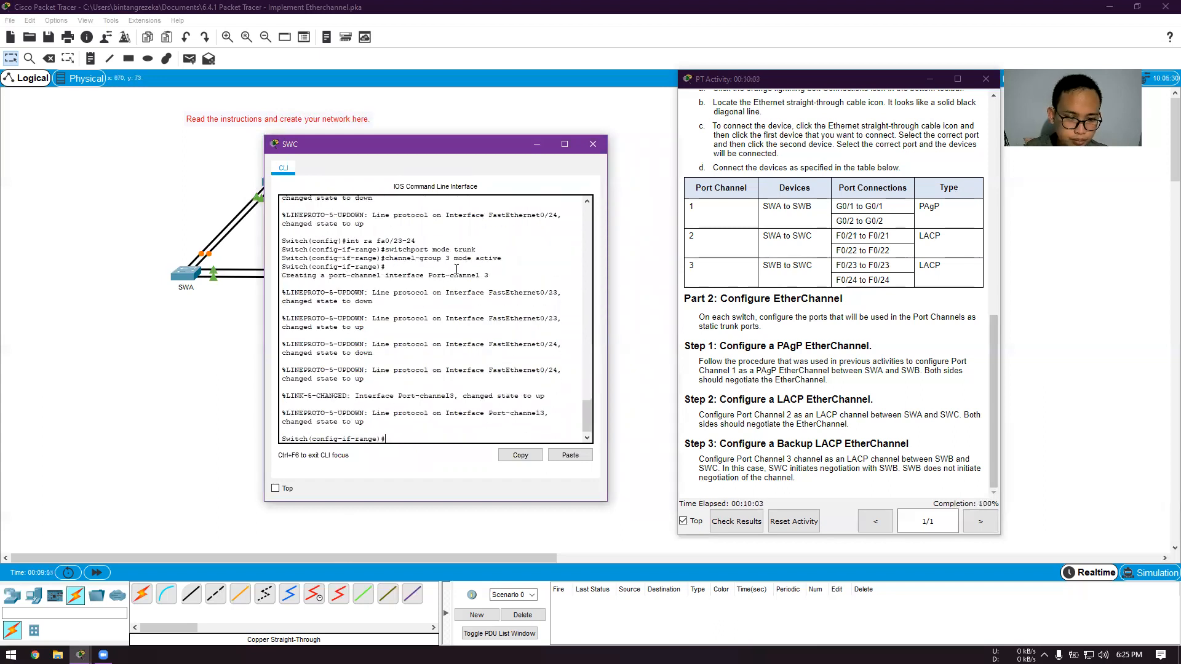
type("ex")
key("Return")
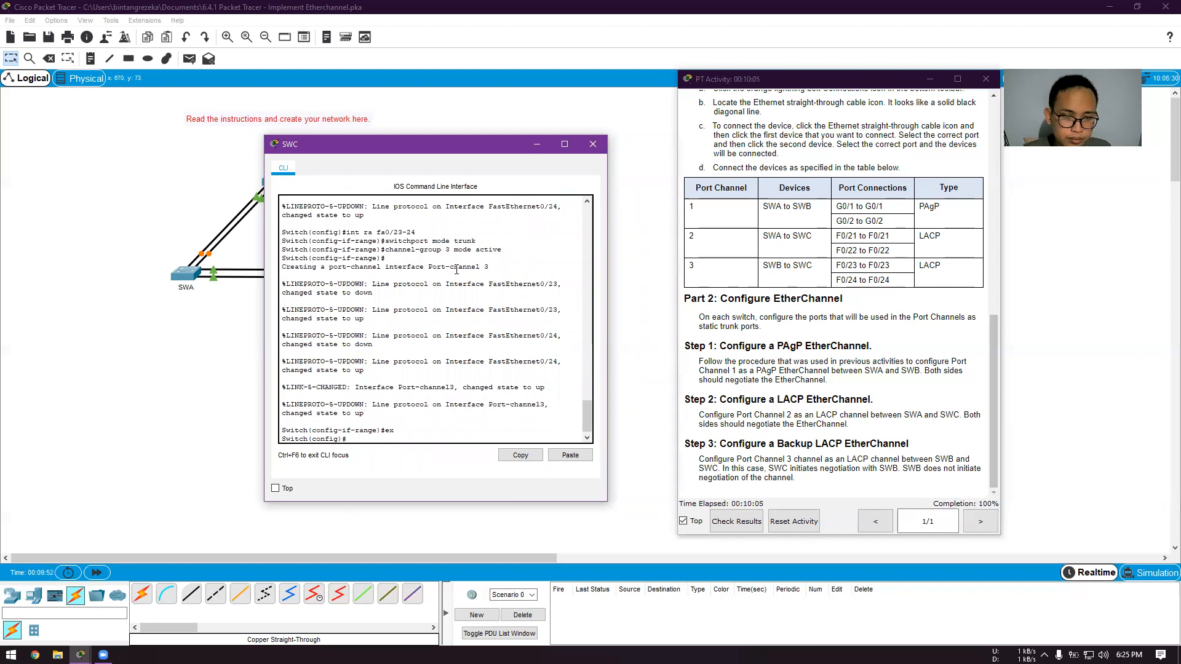
left_click(593, 144)
Step: Check the activity results, review the overall feedback and the assessment items, then close the results
scroll(801, 317, "up", 2)
scroll(801, 317, "down", 2)
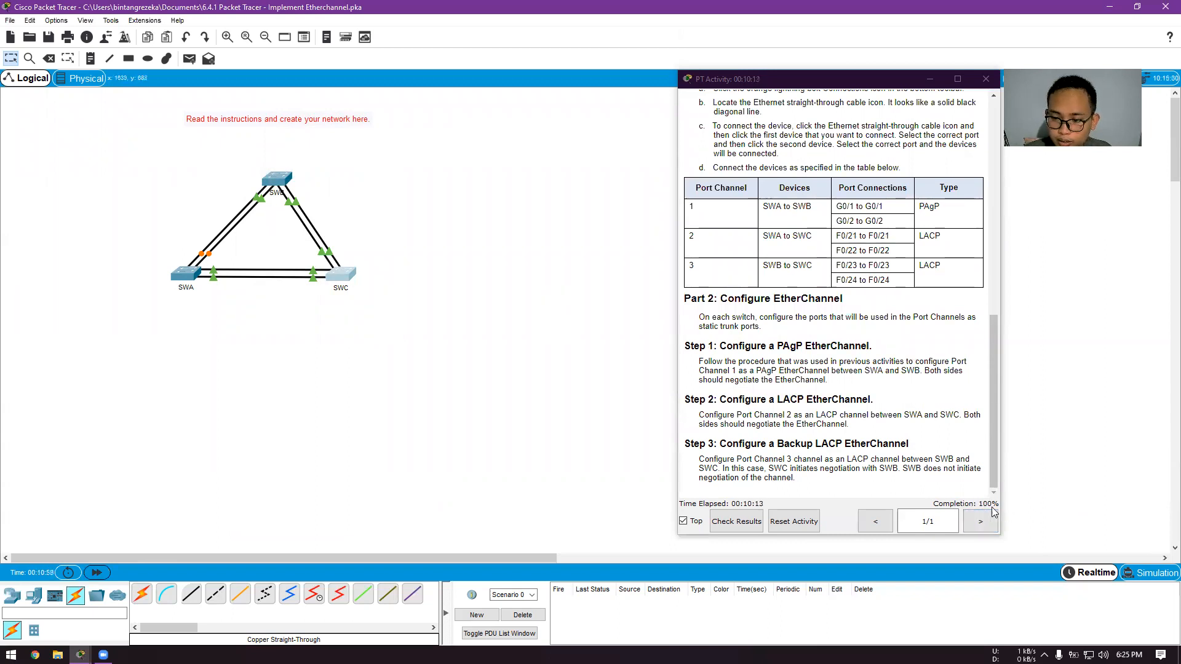
left_click(750, 522)
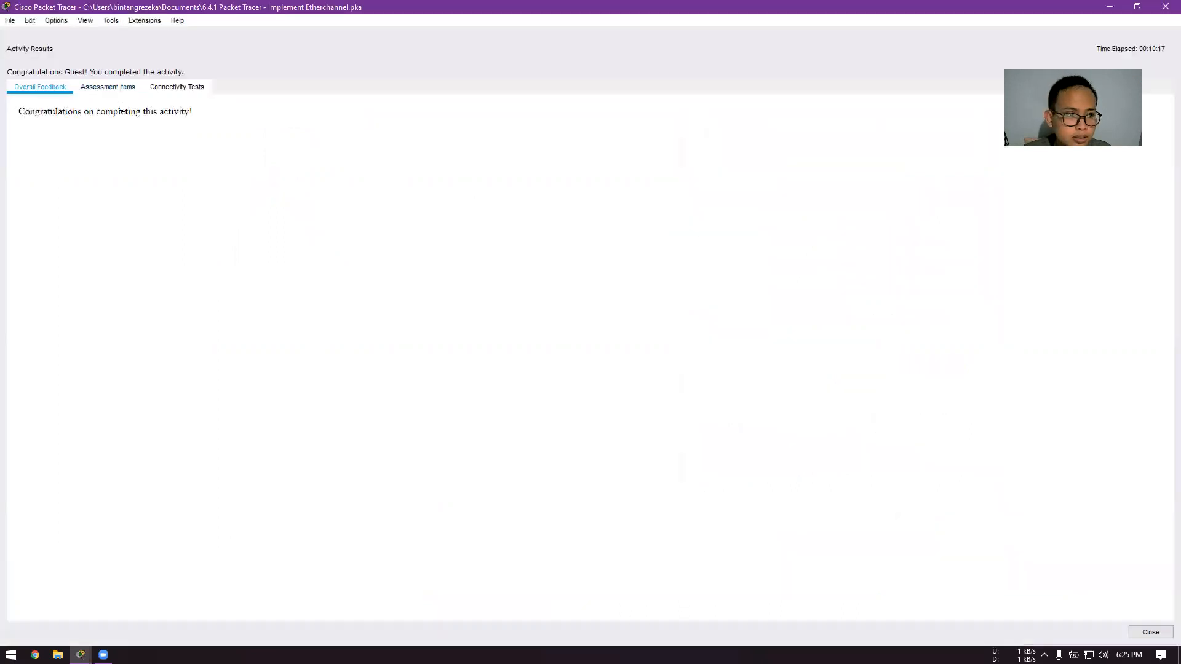
triple_click(100, 113)
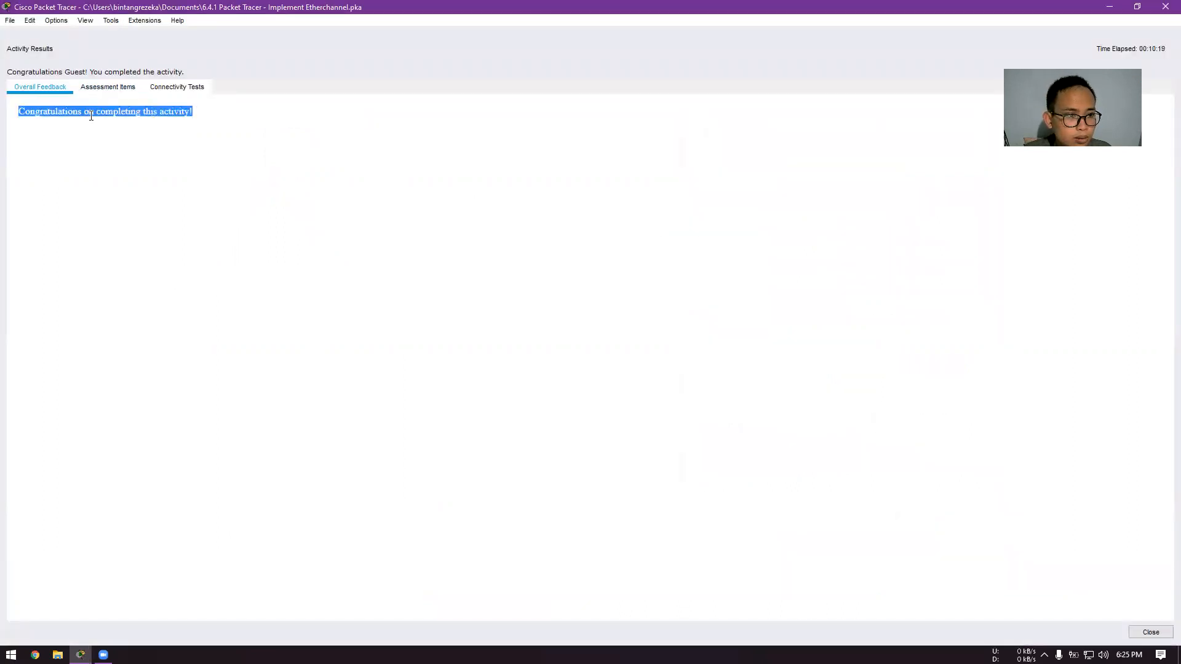
left_click(106, 84)
scroll(269, 195, "down", 8)
scroll(246, 191, "up", 8)
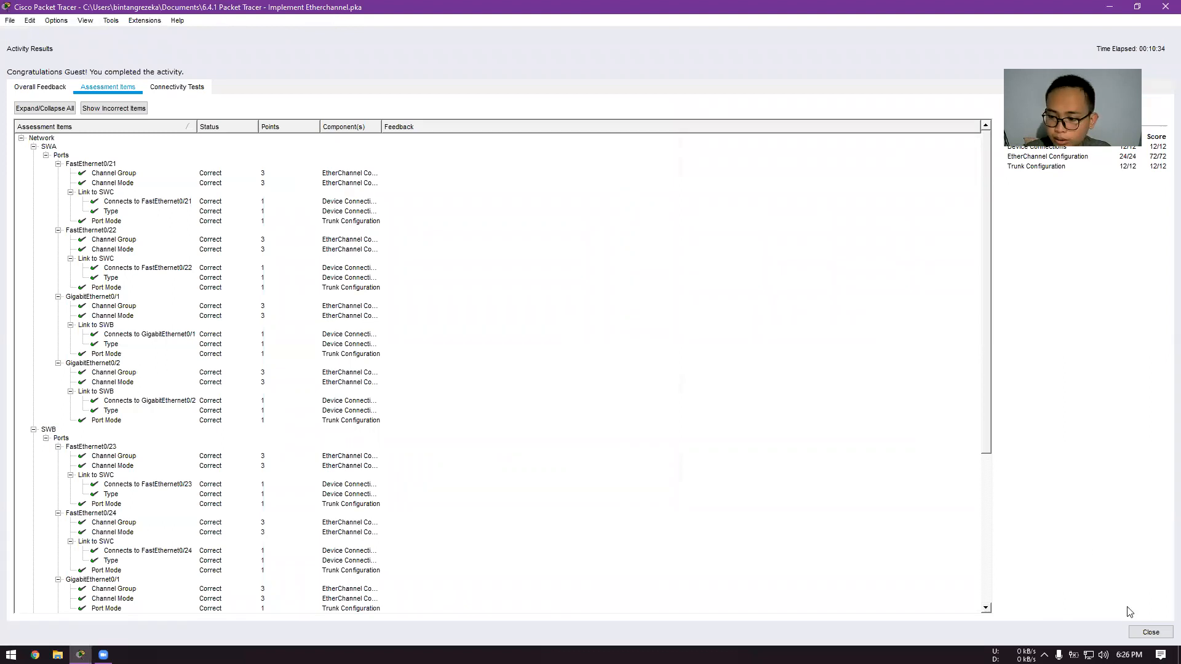
left_click(1151, 632)
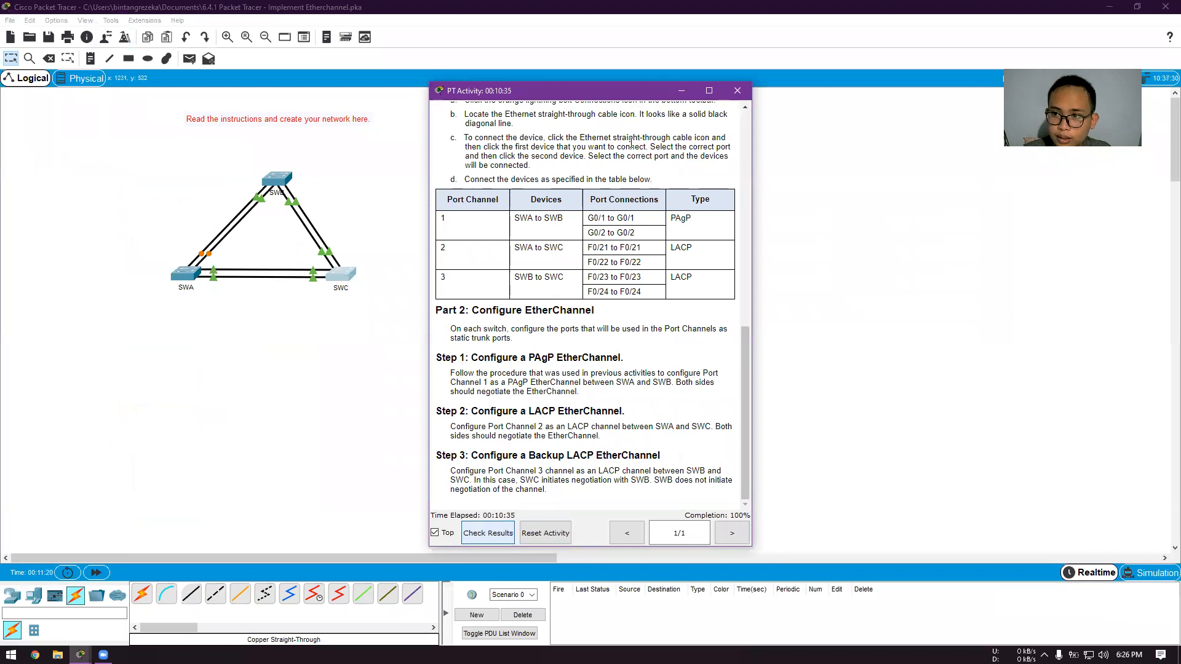